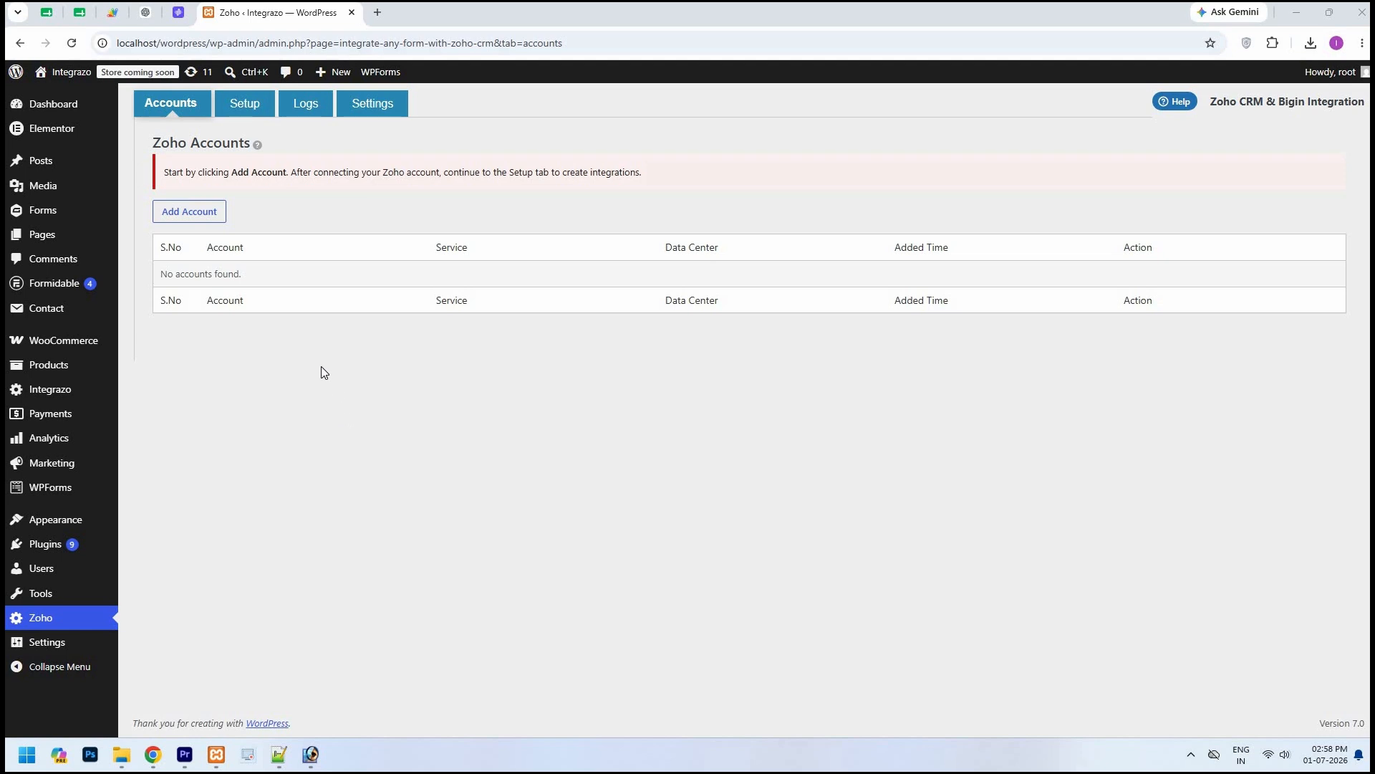
Step: Start adding a Zoho account named "Zoho Bigin" with Zoho Bigin as its service
{"action": "left_click", "coordinate": [213, 217]}
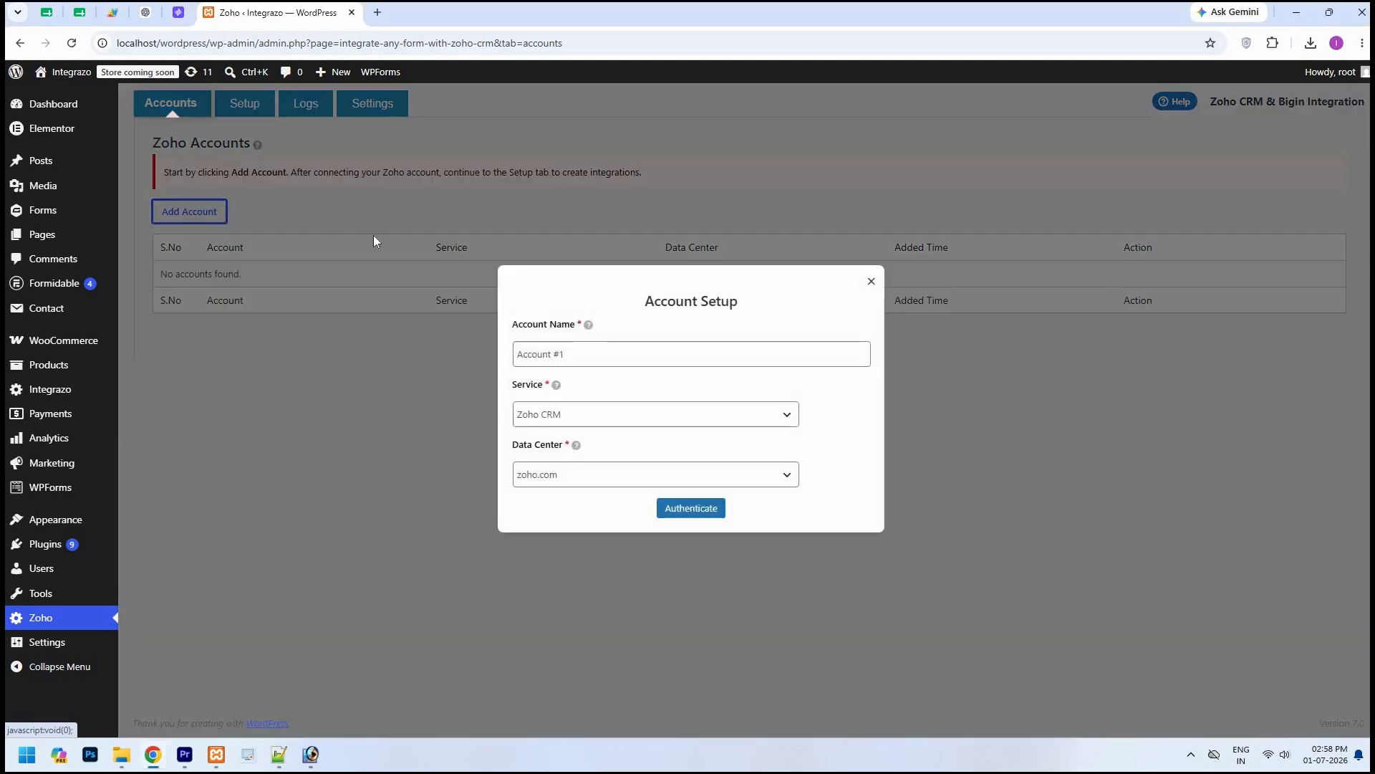
{"action": "left_click", "coordinate": [520, 356]}
{"action": "key", "text": "ctrl+a"}
{"action": "type", "text": "Zo"}
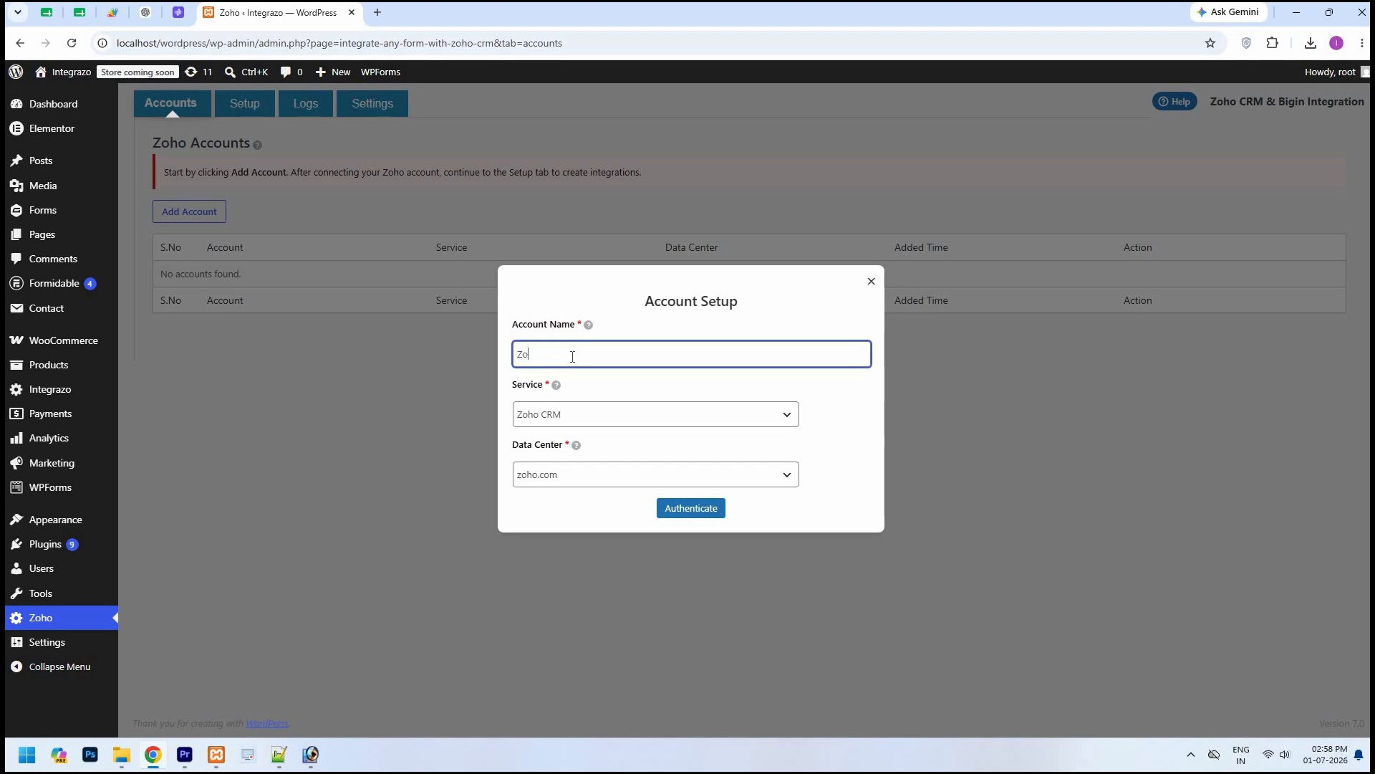
{"action": "type", "text": "ho Bigin"}
{"action": "left_click", "coordinate": [808, 426]}
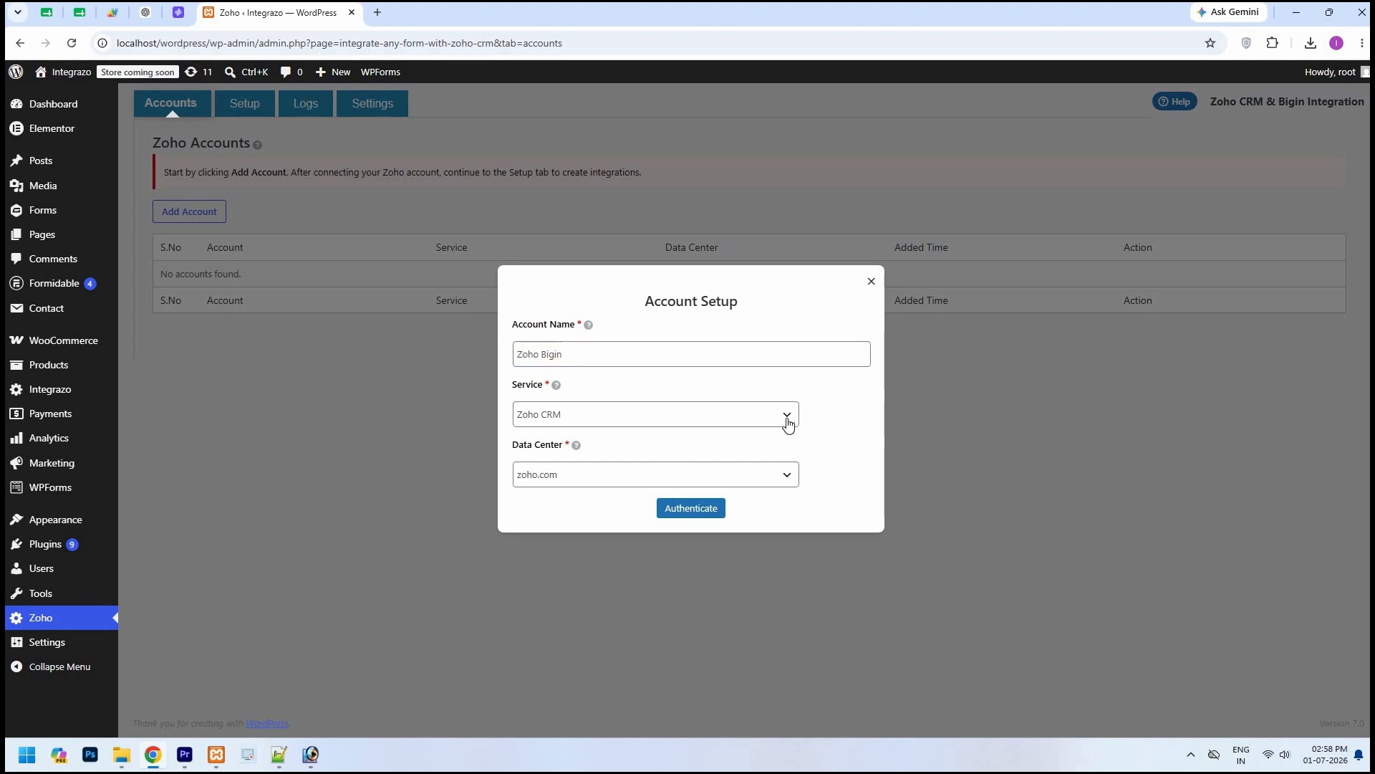
{"action": "left_click", "coordinate": [788, 423]}
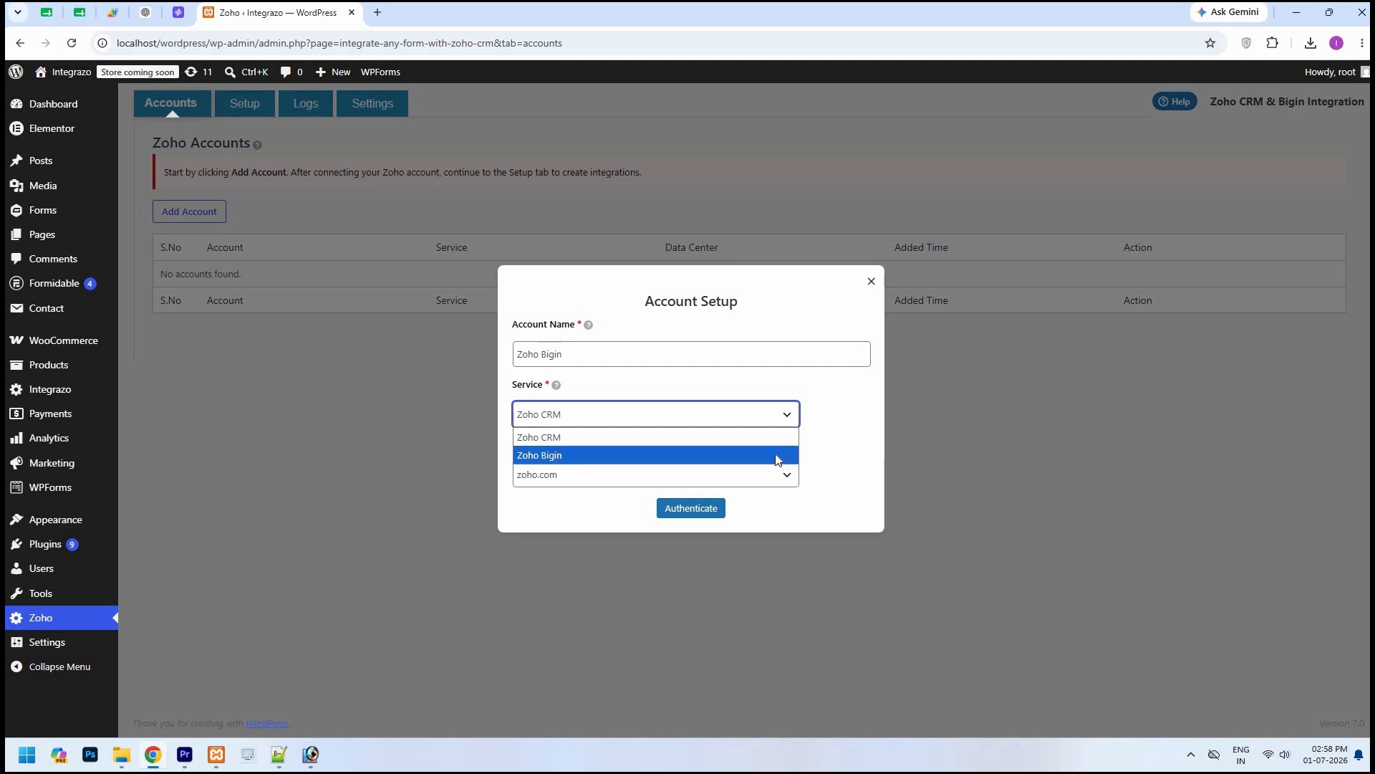
{"action": "left_click", "coordinate": [776, 455]}
{"action": "left_click", "coordinate": [823, 503]}
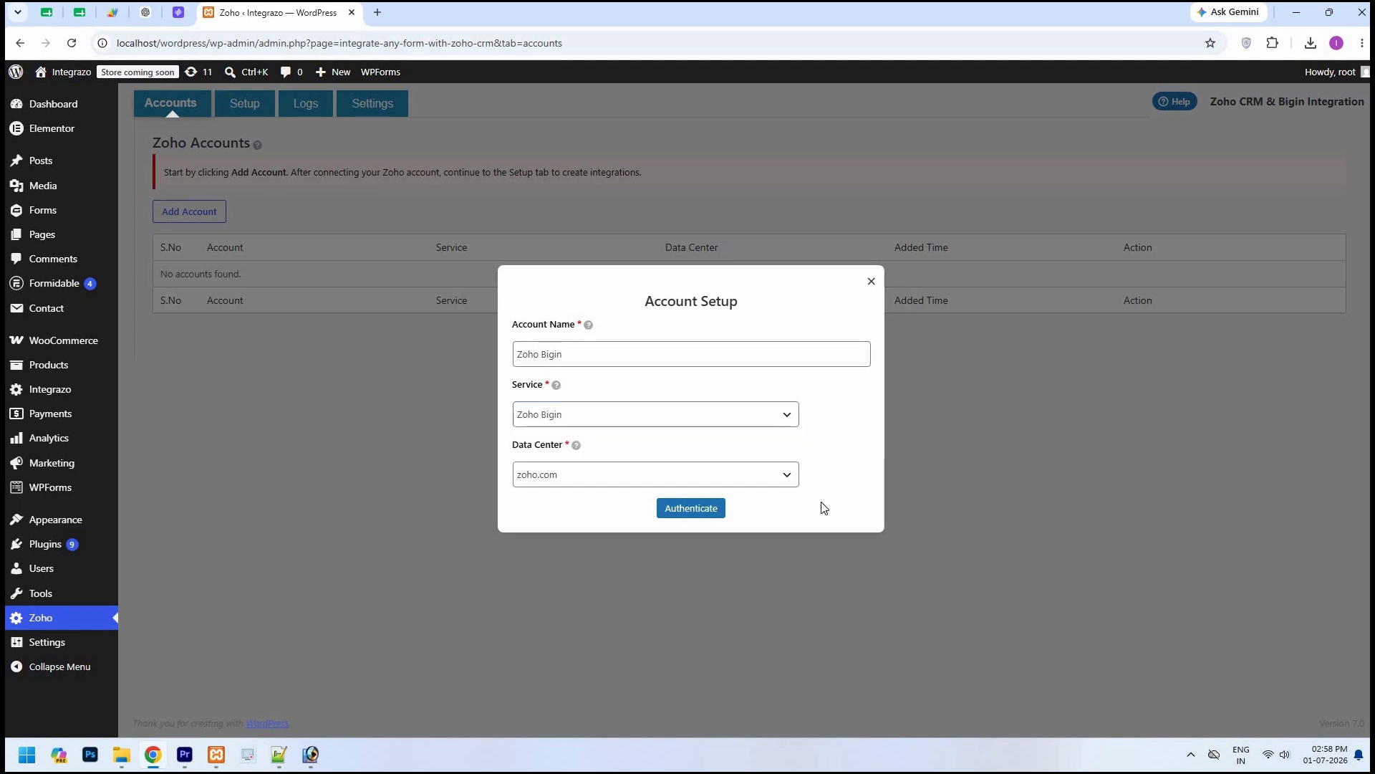
Step: Keep zoho.com as the data center, authenticate the account, and grant Integrazo access to the Bigin data
{"action": "left_click", "coordinate": [792, 478]}
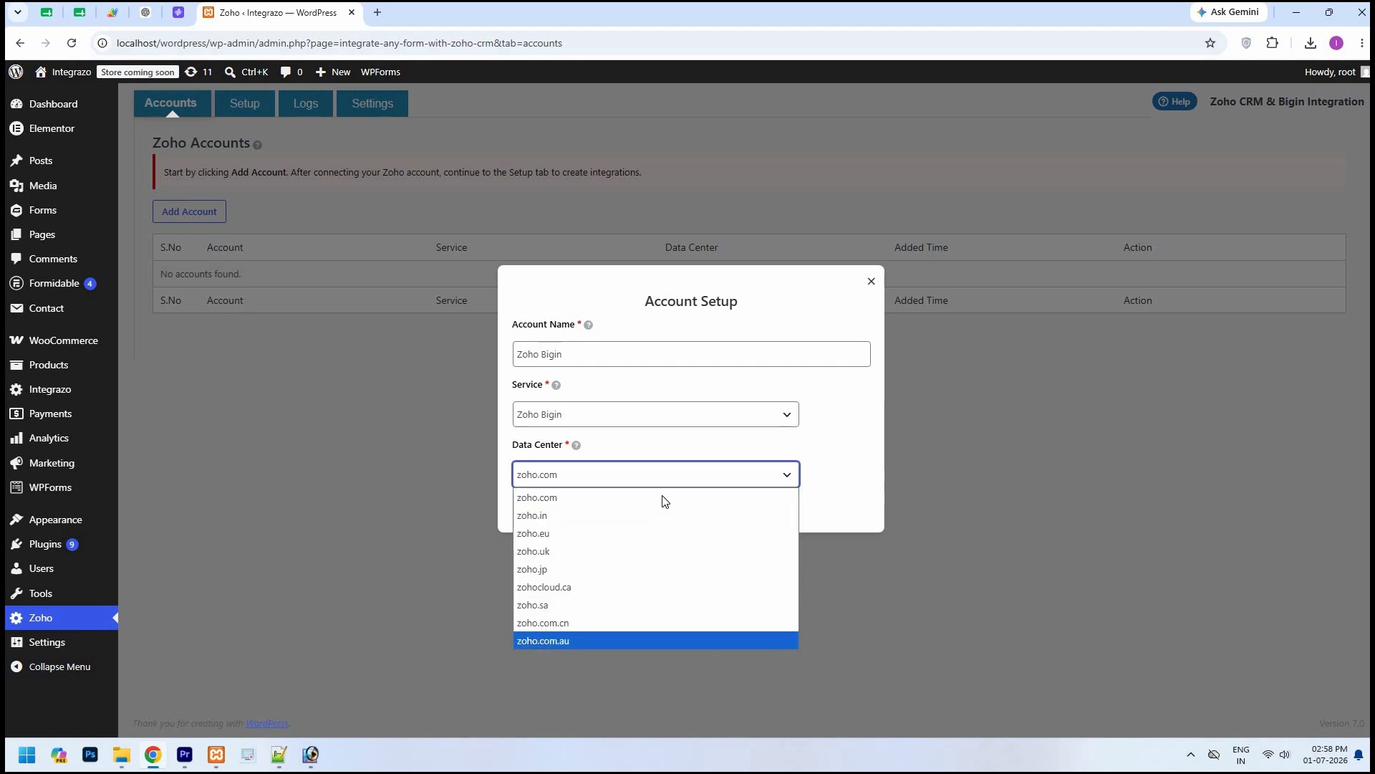
{"action": "left_click", "coordinate": [834, 466]}
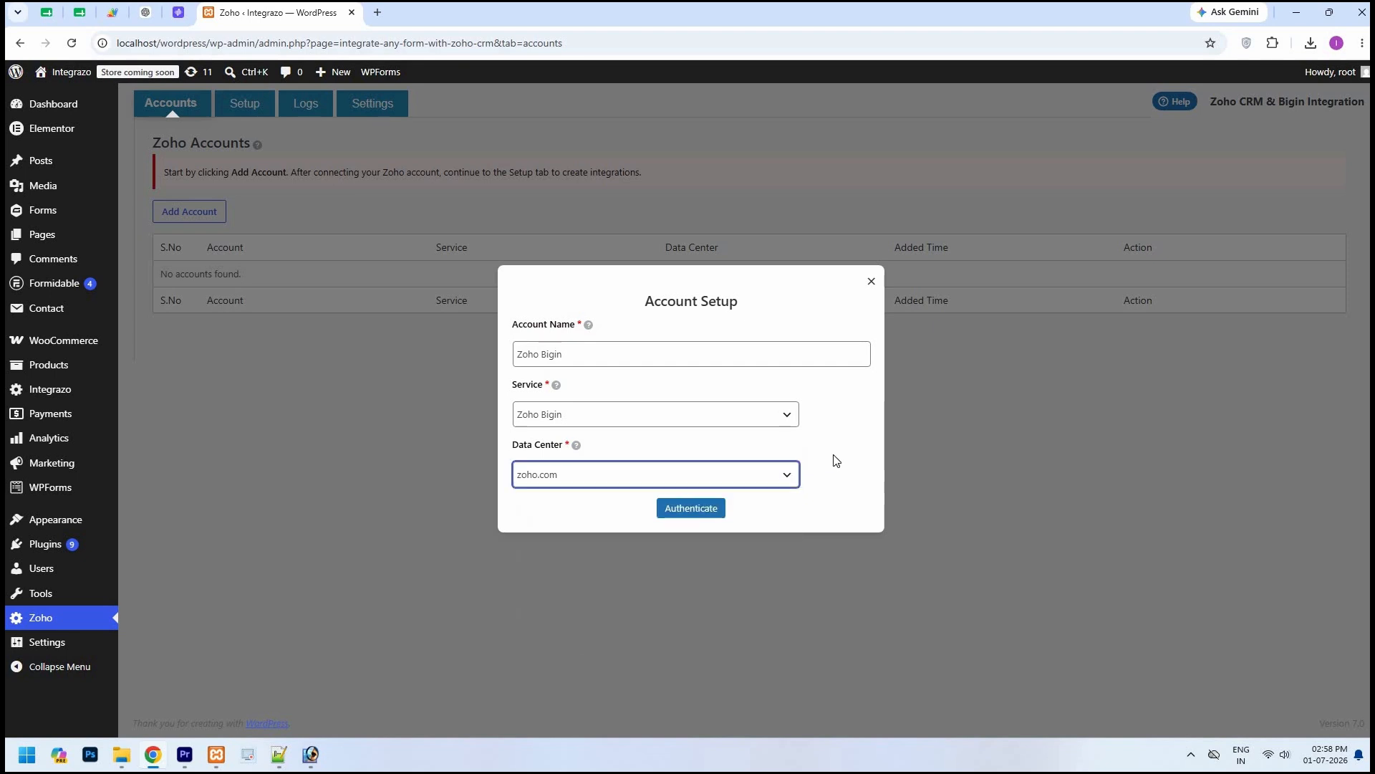
{"action": "left_click", "coordinate": [712, 509]}
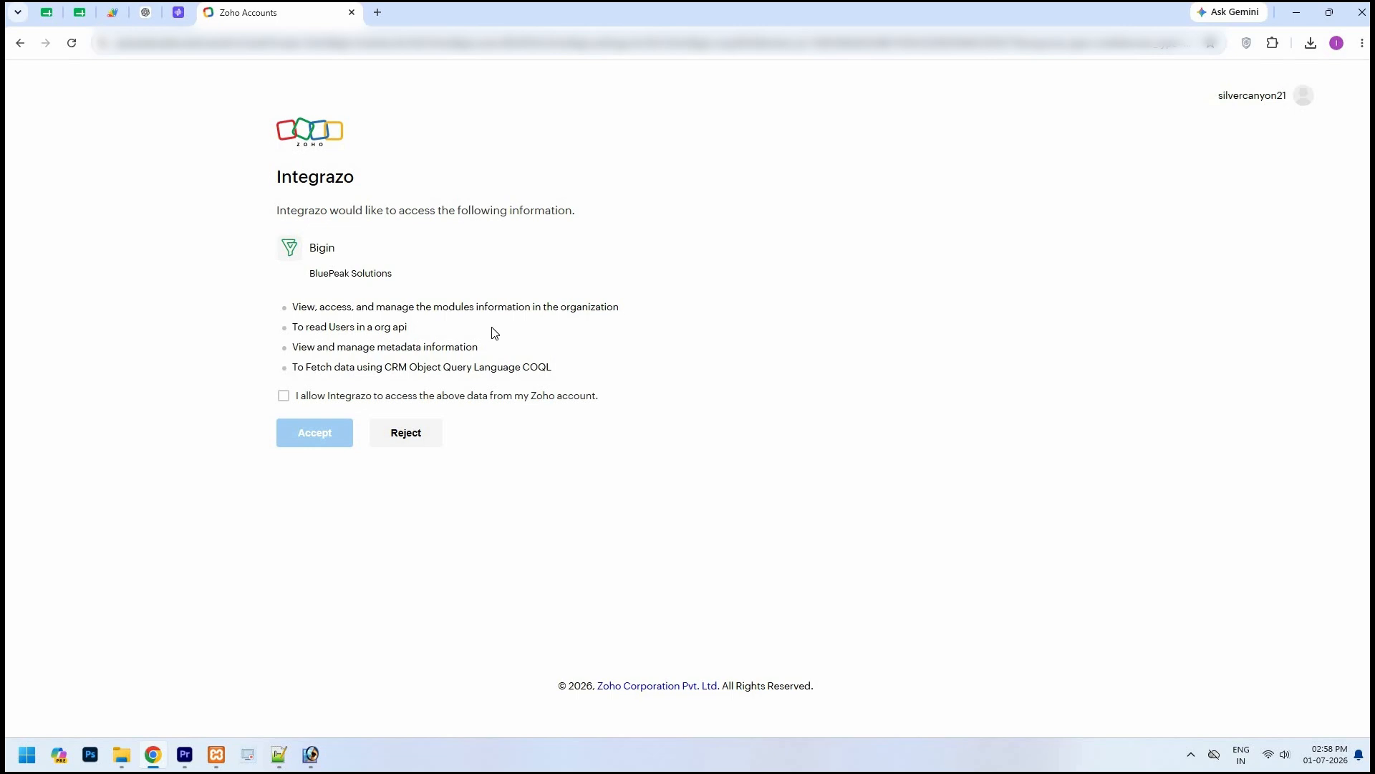
{"action": "left_click", "coordinate": [284, 401]}
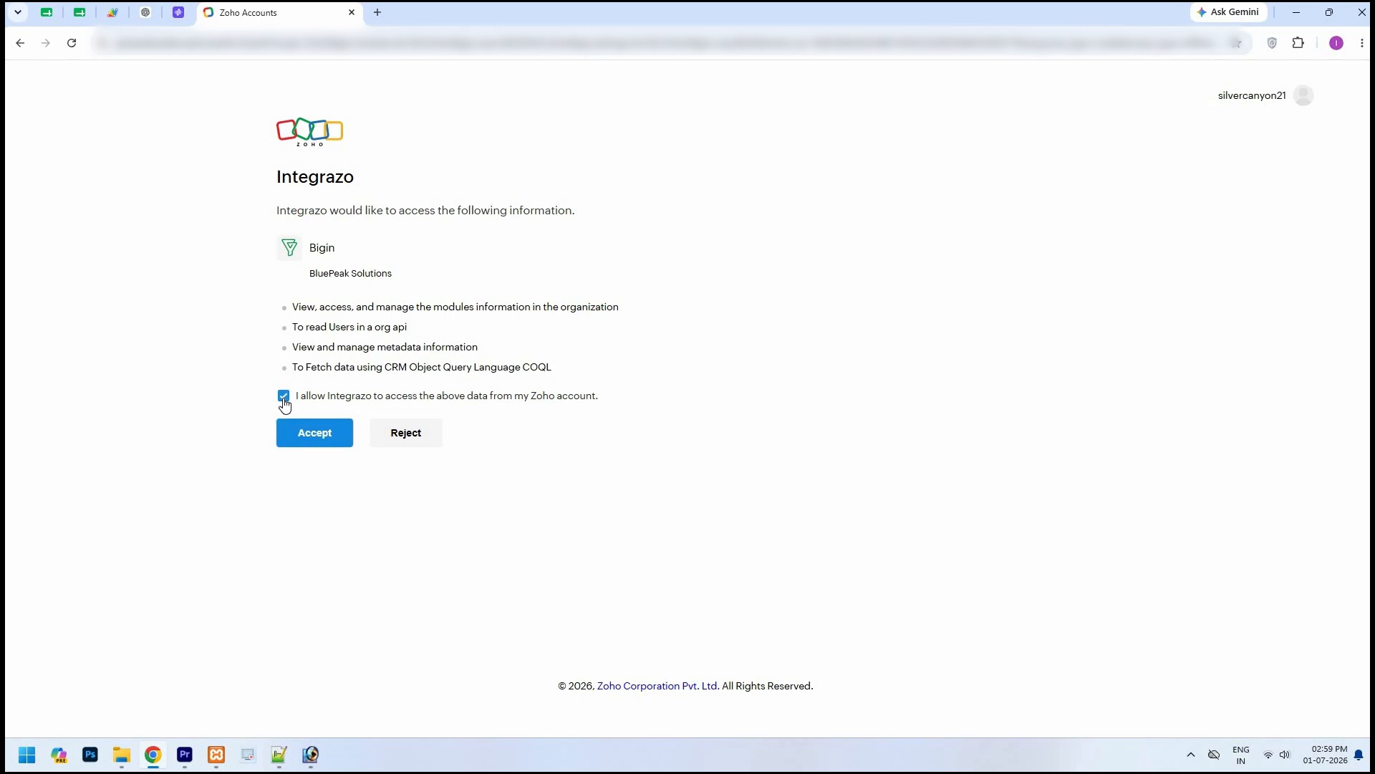
{"action": "left_click", "coordinate": [316, 439]}
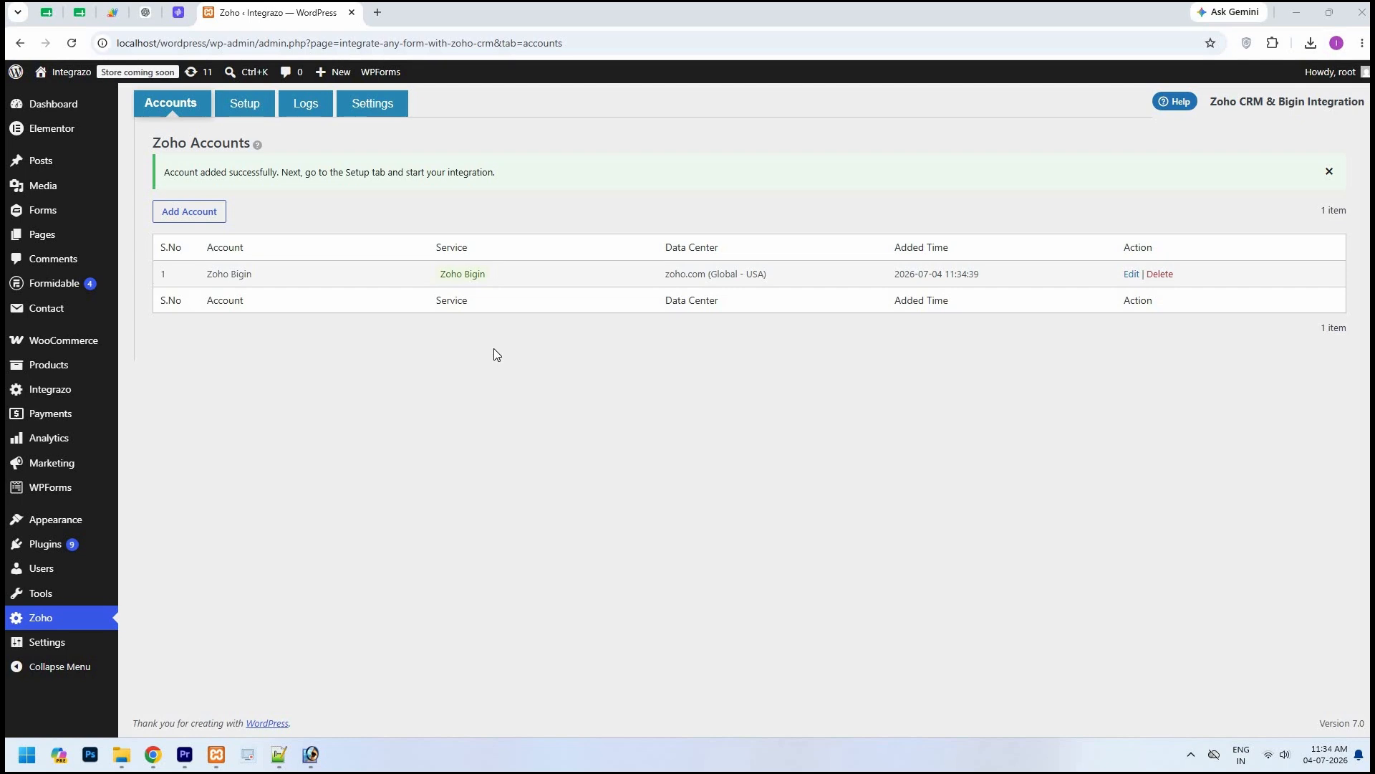
Step: Create a new integration named "Test" for the Formidable Forms form "Contact Us"
{"action": "left_click", "coordinate": [258, 120]}
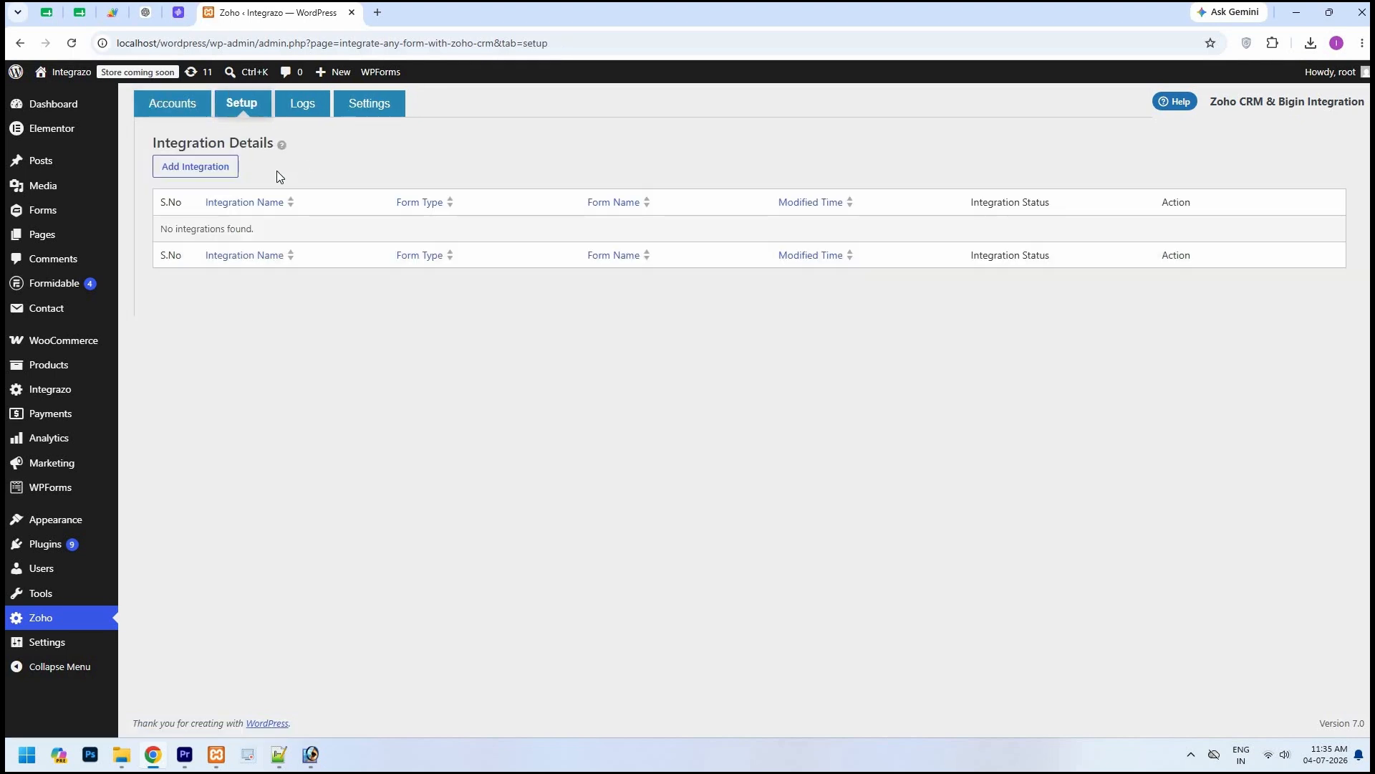
{"action": "left_click", "coordinate": [233, 169]}
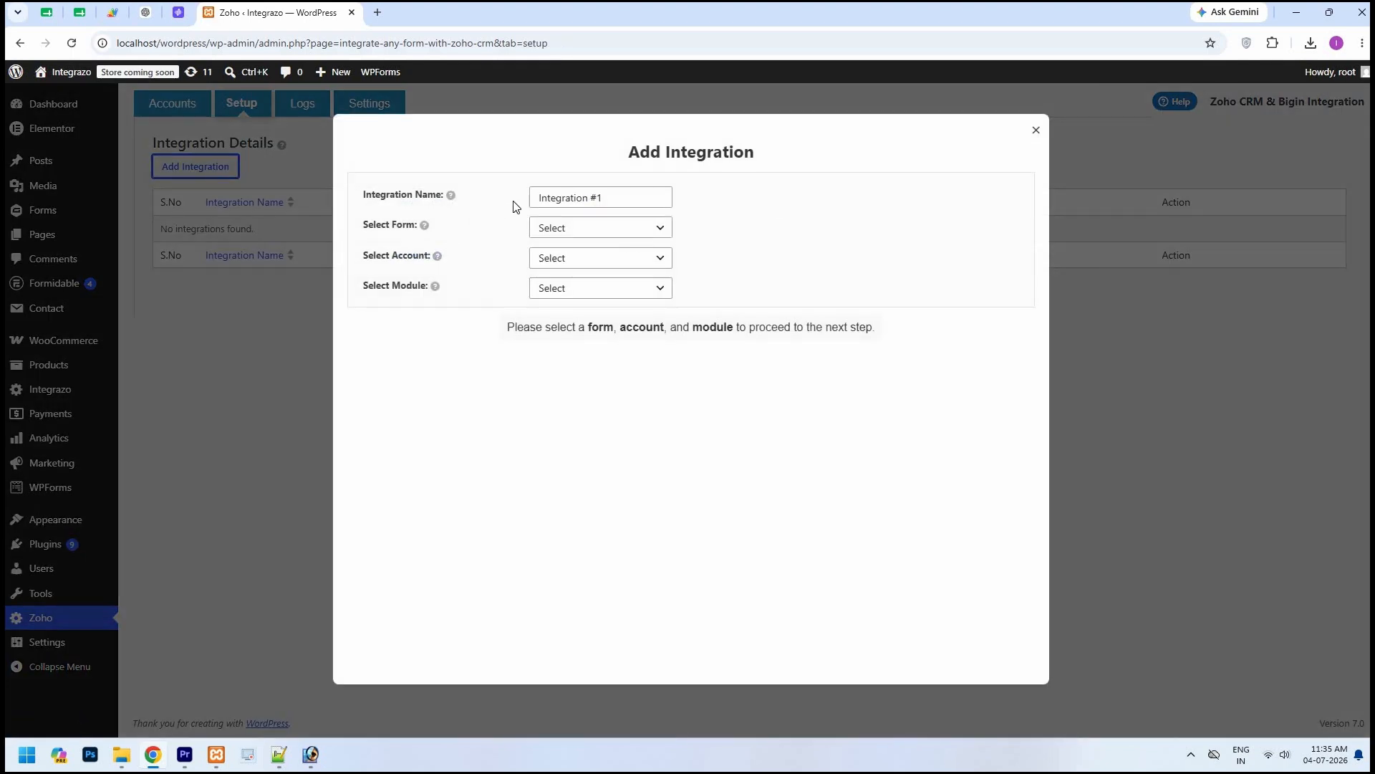
{"action": "left_click_drag", "start_coordinate": [540, 197], "coordinate": [634, 195]}
{"action": "type", "text": "Test"}
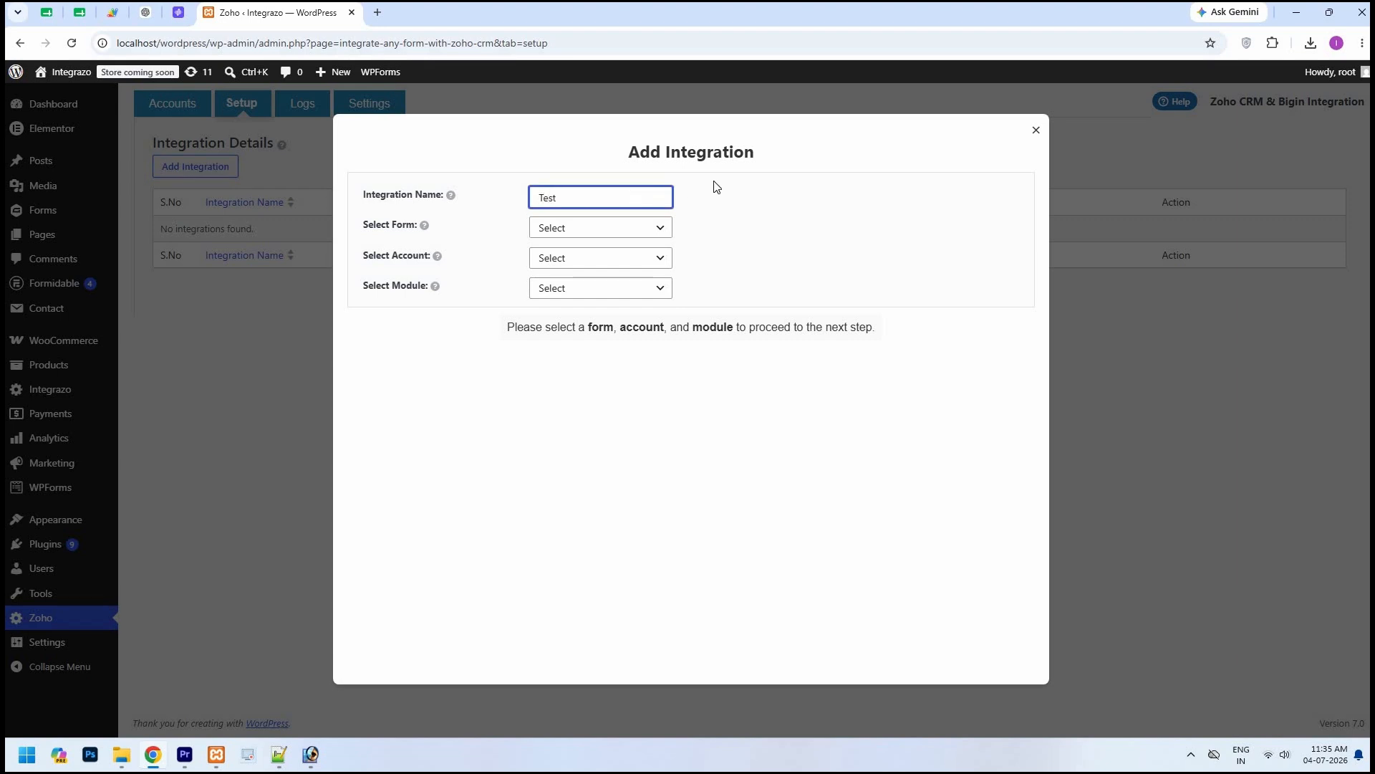
{"action": "left_click", "coordinate": [663, 228]}
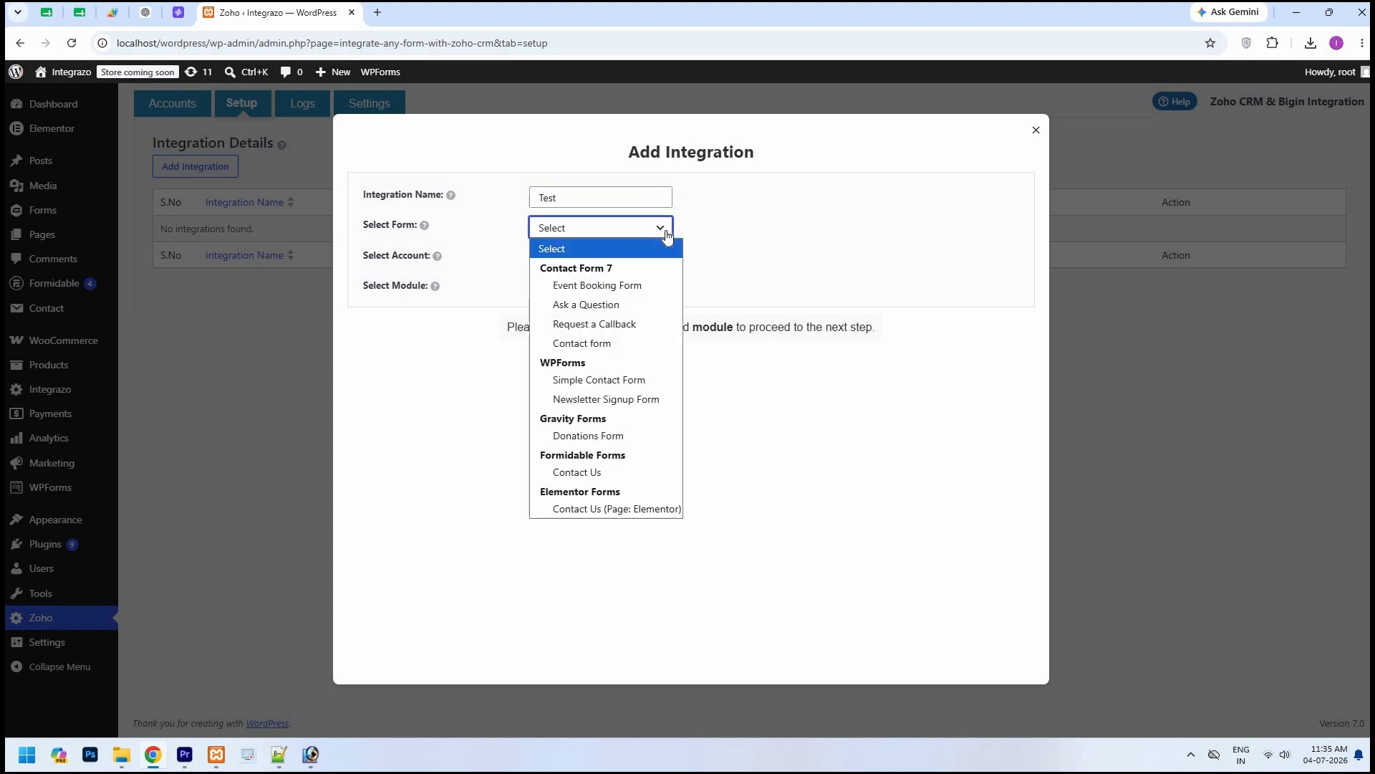
{"action": "left_click", "coordinate": [599, 472]}
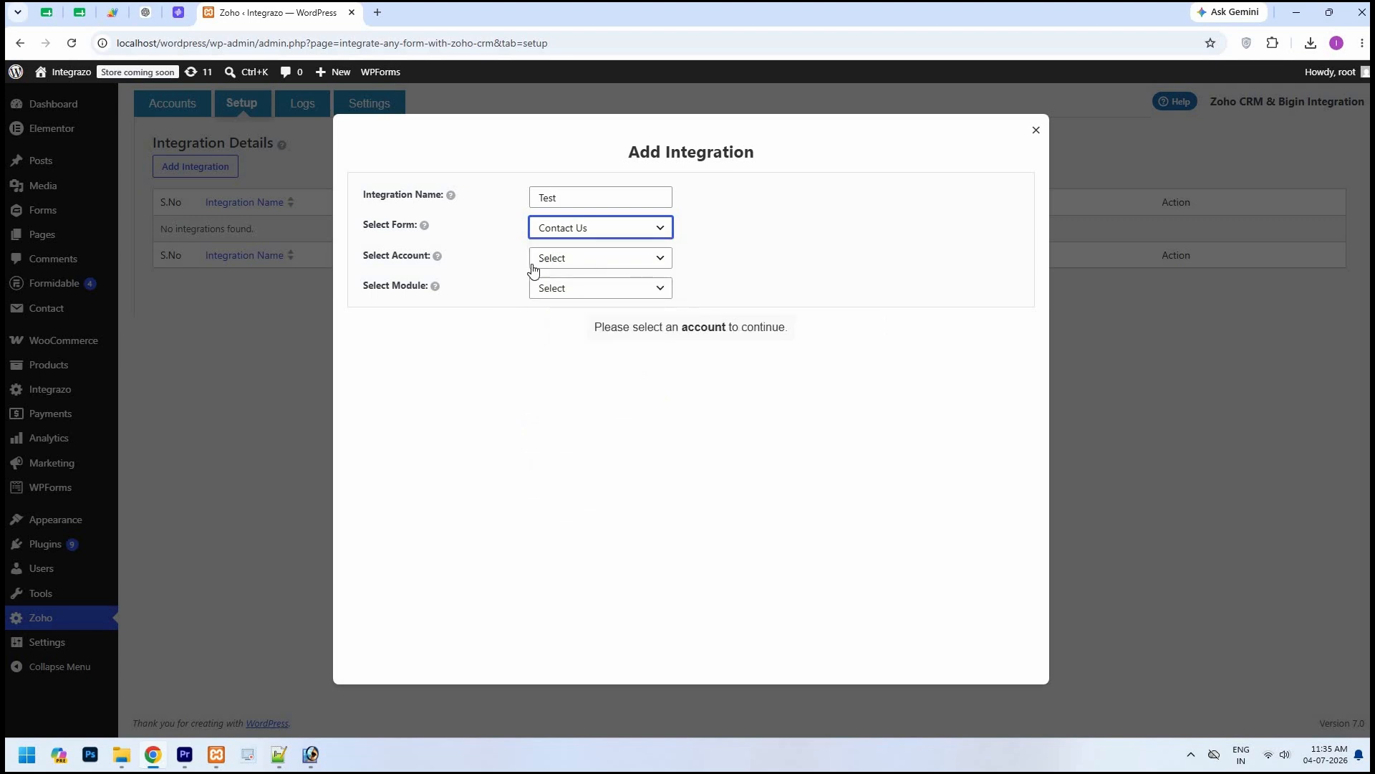
Step: Link the integration to the Zoho Bigin account and its Contacts module
{"action": "left_click", "coordinate": [662, 259]}
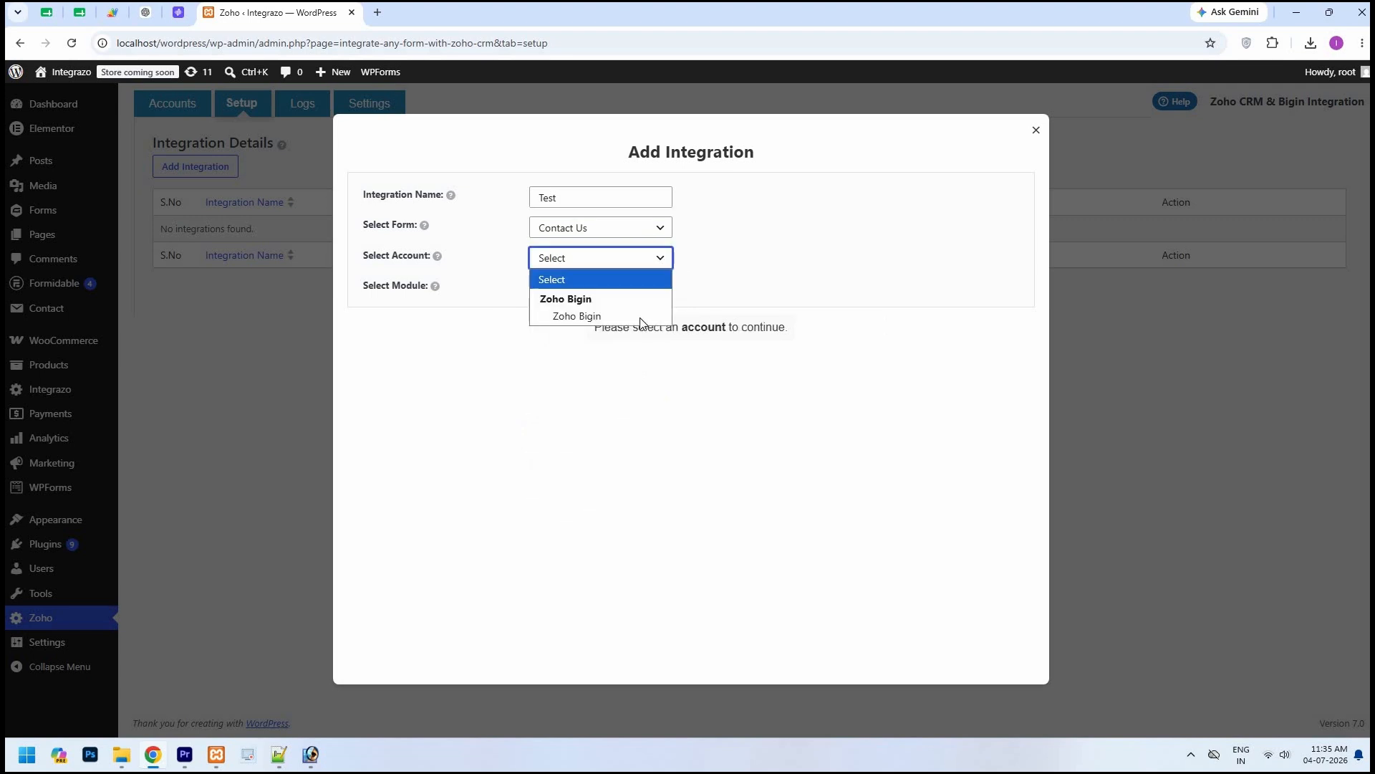
{"action": "left_click", "coordinate": [641, 316]}
{"action": "left_click", "coordinate": [664, 293]}
{"action": "left_click", "coordinate": [664, 290]}
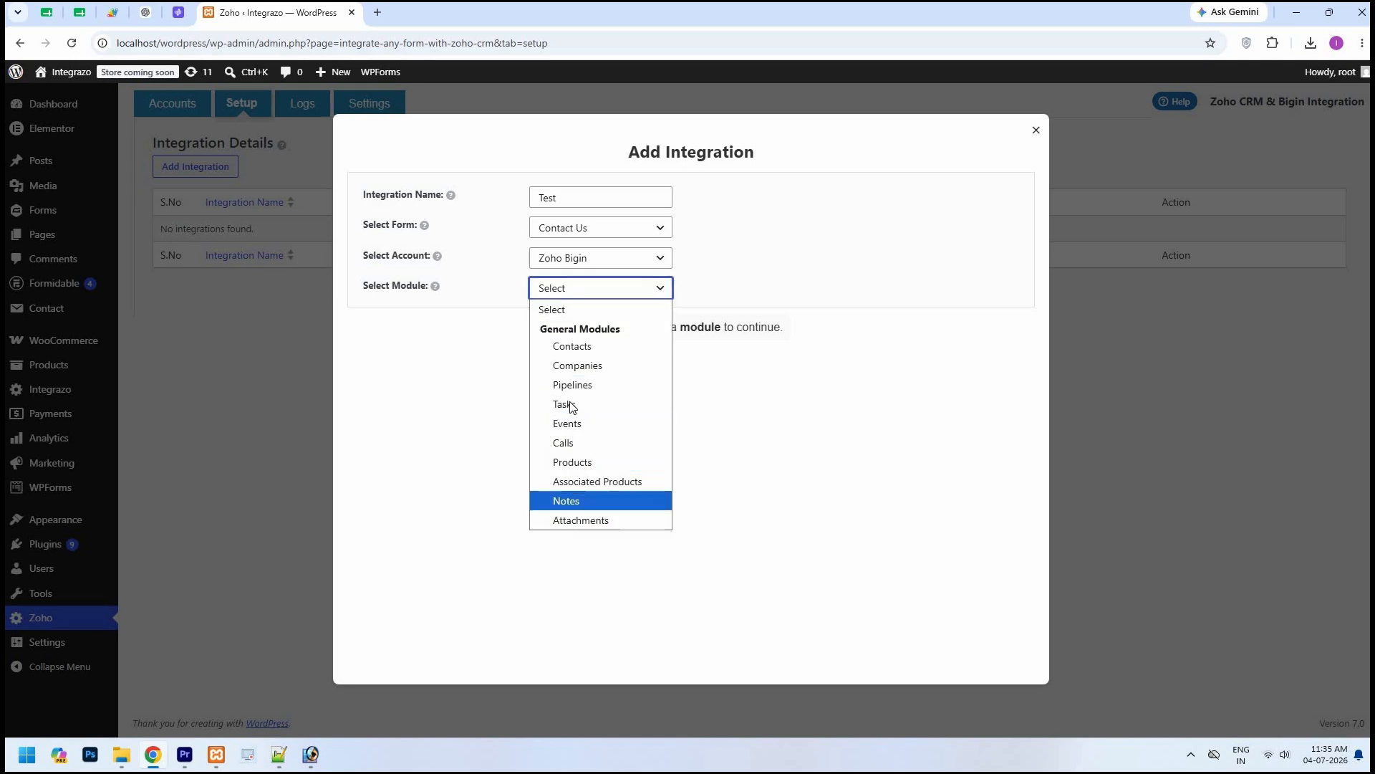
{"action": "left_click", "coordinate": [576, 351]}
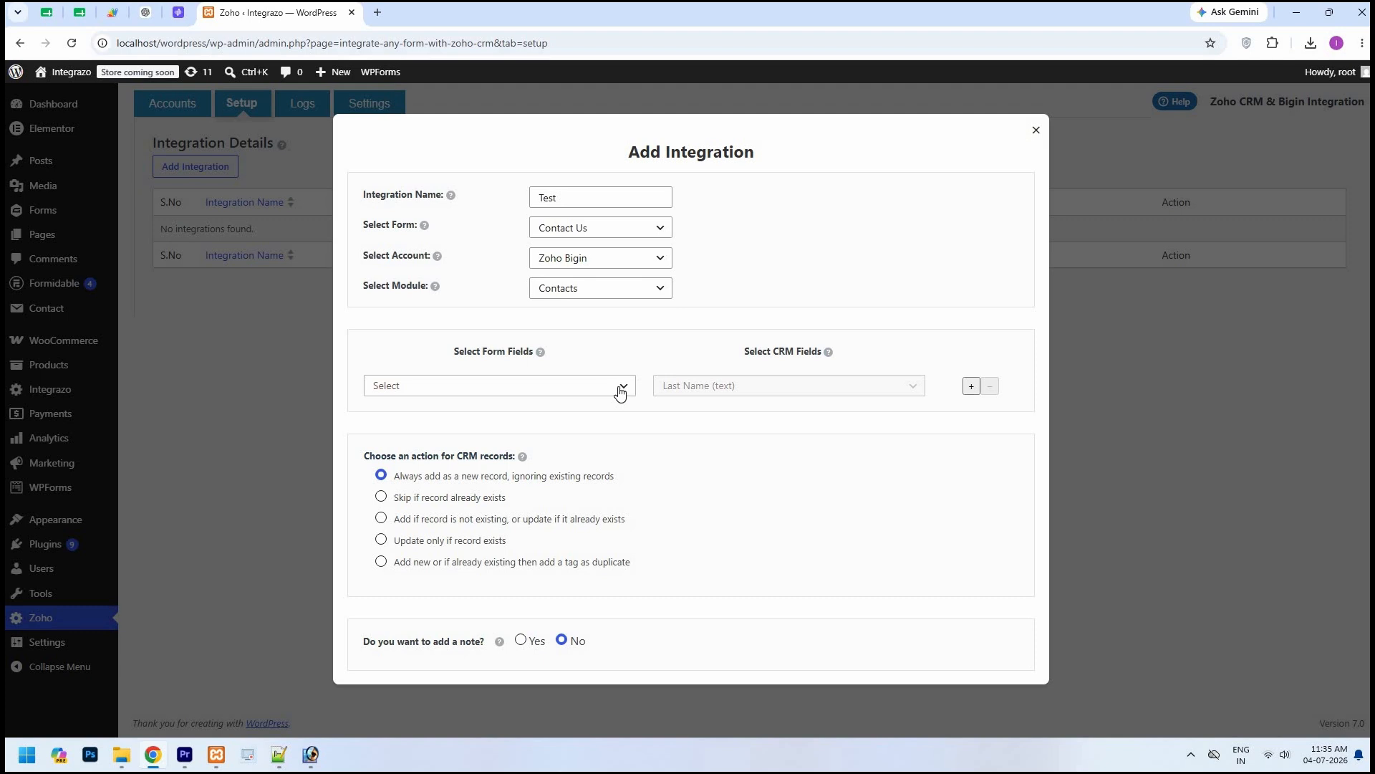
Step: Map the form's Name field to Last Name and its Email field to the CRM Email field
{"action": "left_click", "coordinate": [500, 385]}
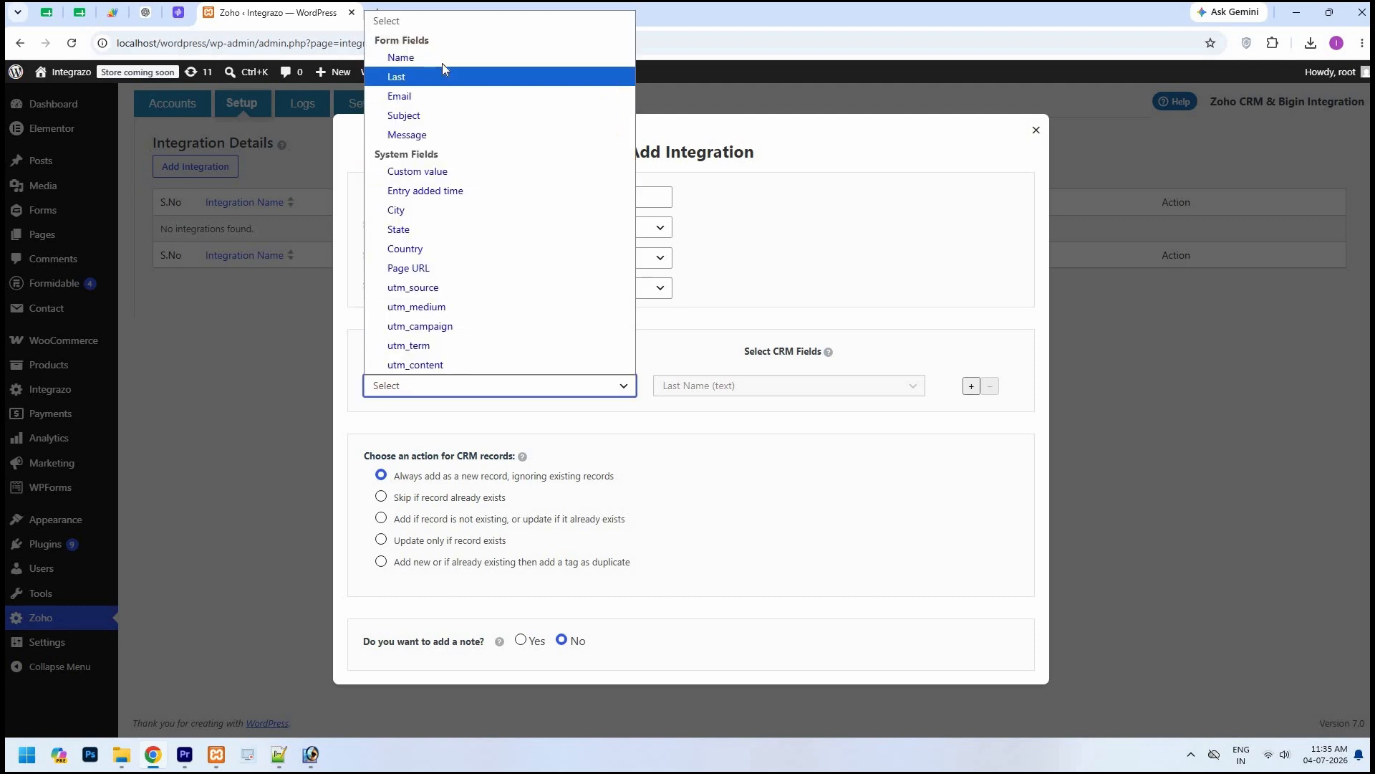
{"action": "left_click", "coordinate": [441, 63]}
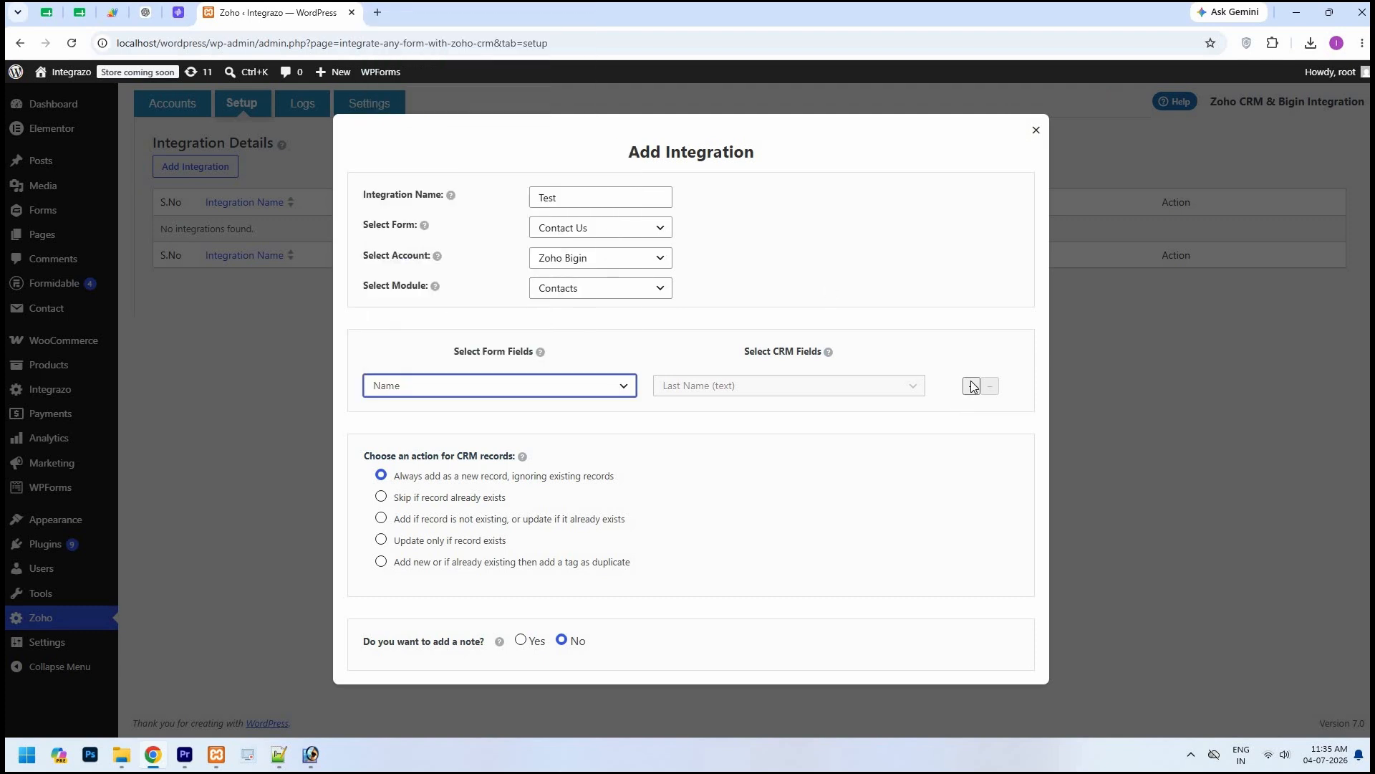
{"action": "left_click", "coordinate": [851, 424]}
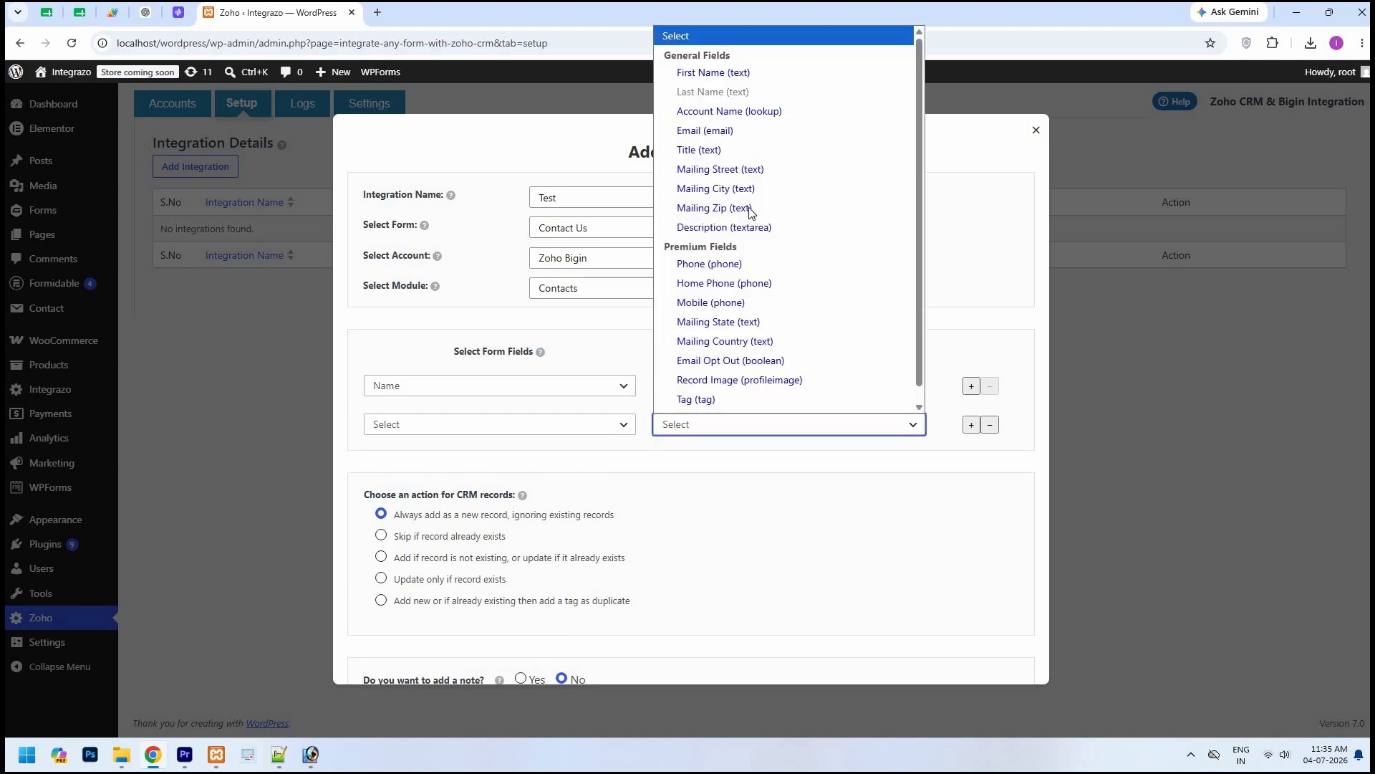
{"action": "left_click", "coordinate": [706, 117]}
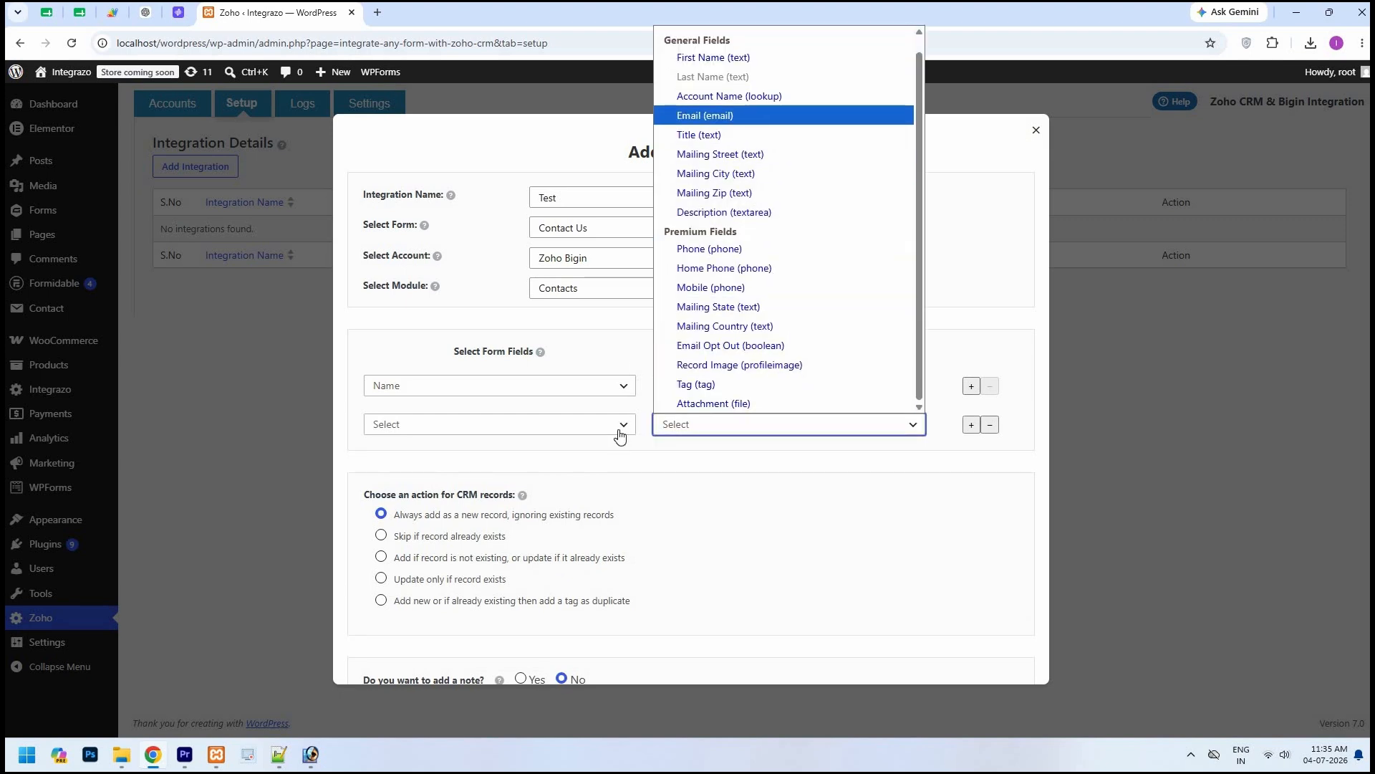
{"action": "left_click", "coordinate": [620, 426]}
{"action": "scroll", "coordinate": [515, 150], "scroll_direction": "down", "scroll_amount": 1}
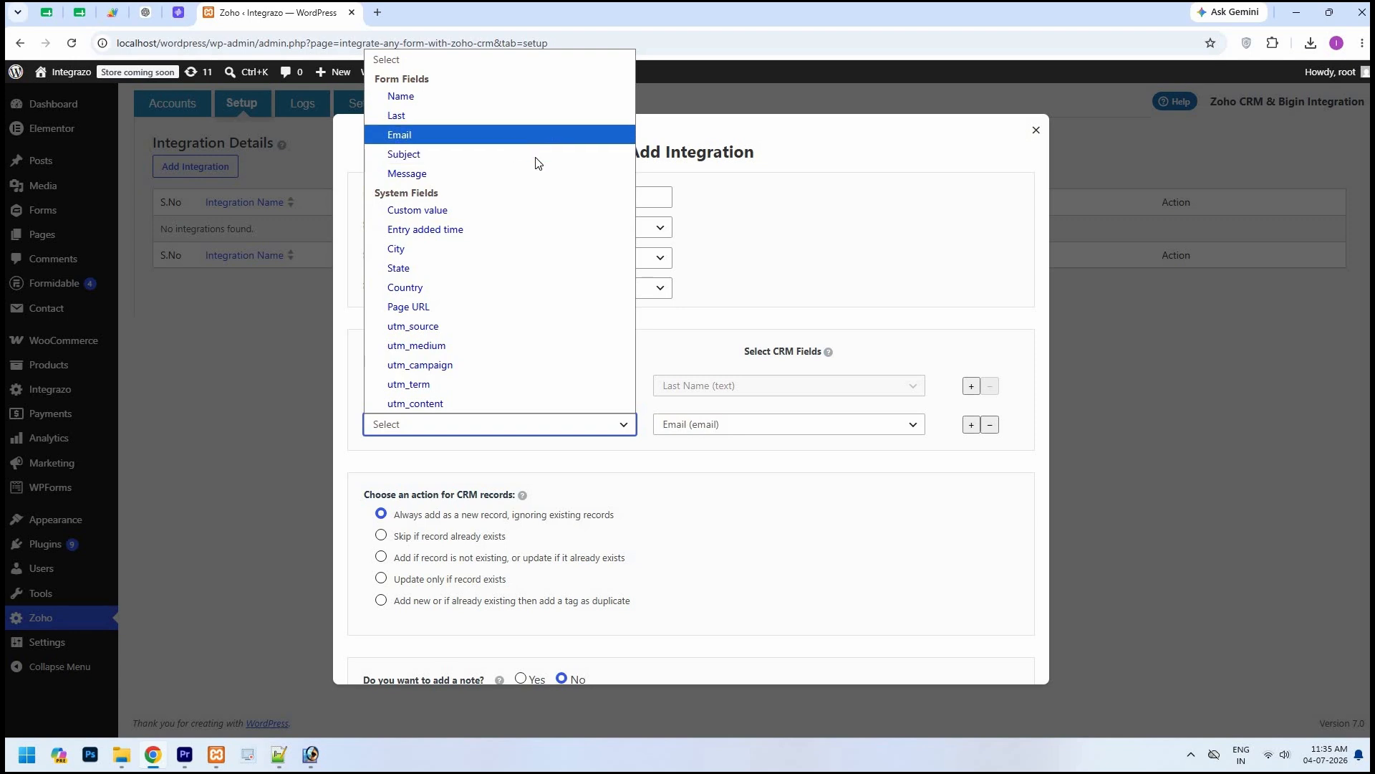
{"action": "key", "text": "Return"}
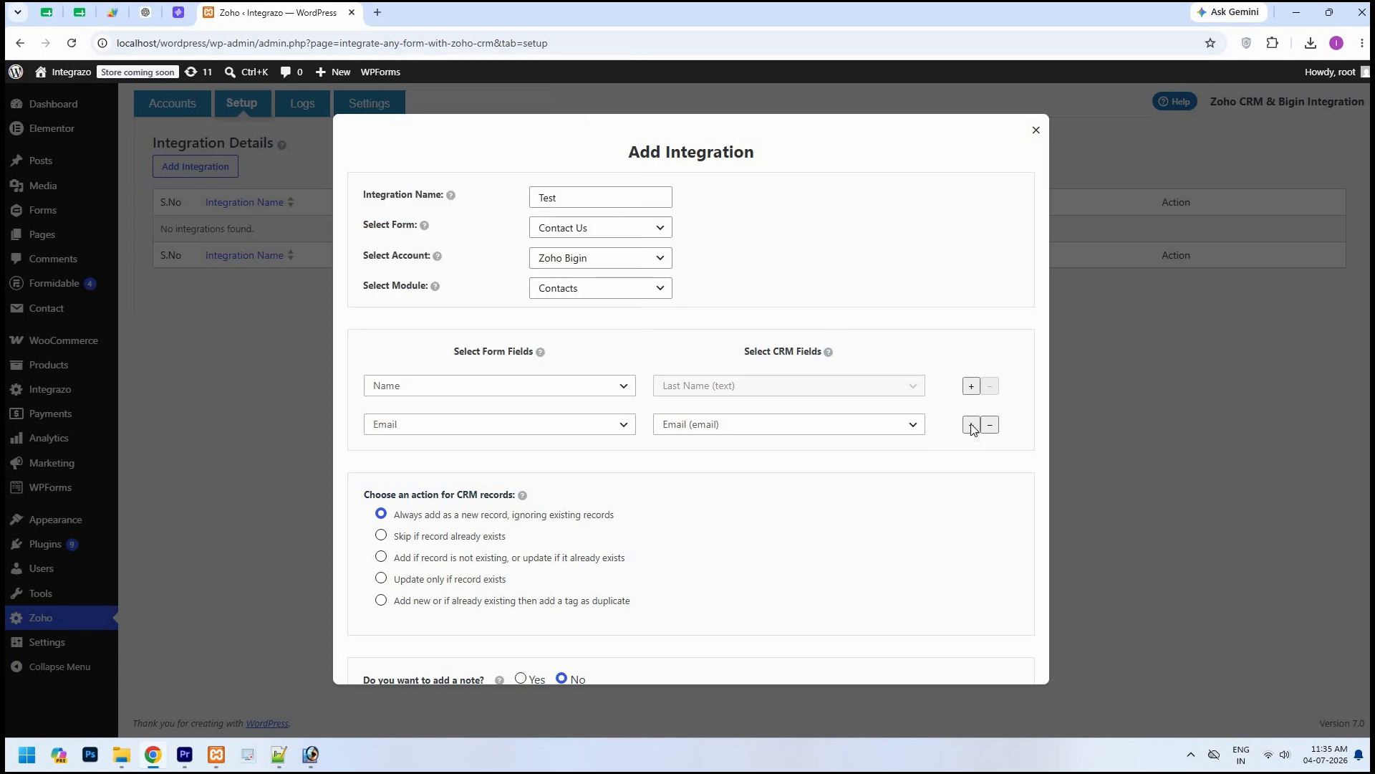
Step: Add a third mapping row, look through the general and premium CRM fields it offers, and remove the row
{"action": "left_click", "coordinate": [971, 425]}
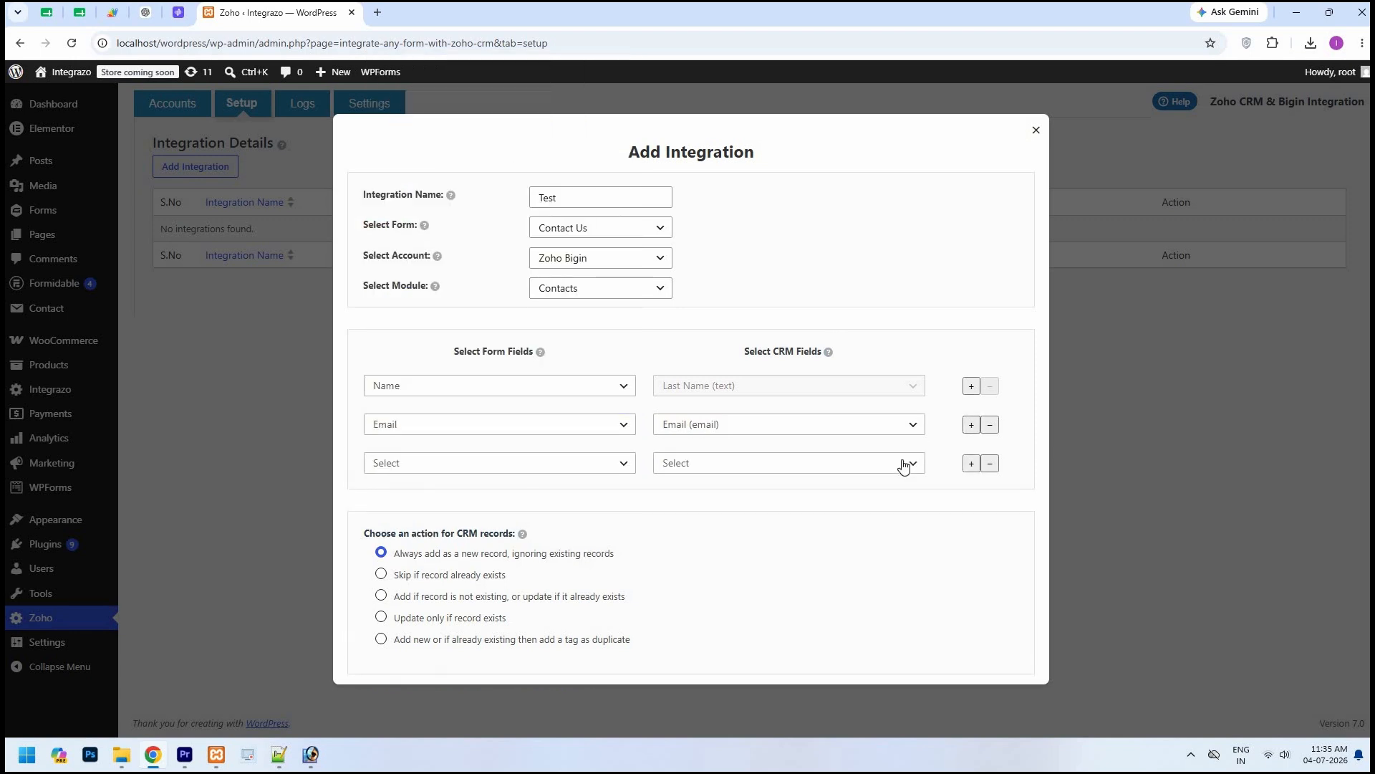
{"action": "left_click", "coordinate": [904, 464]}
{"action": "scroll", "coordinate": [761, 105], "scroll_direction": "down", "scroll_amount": 1}
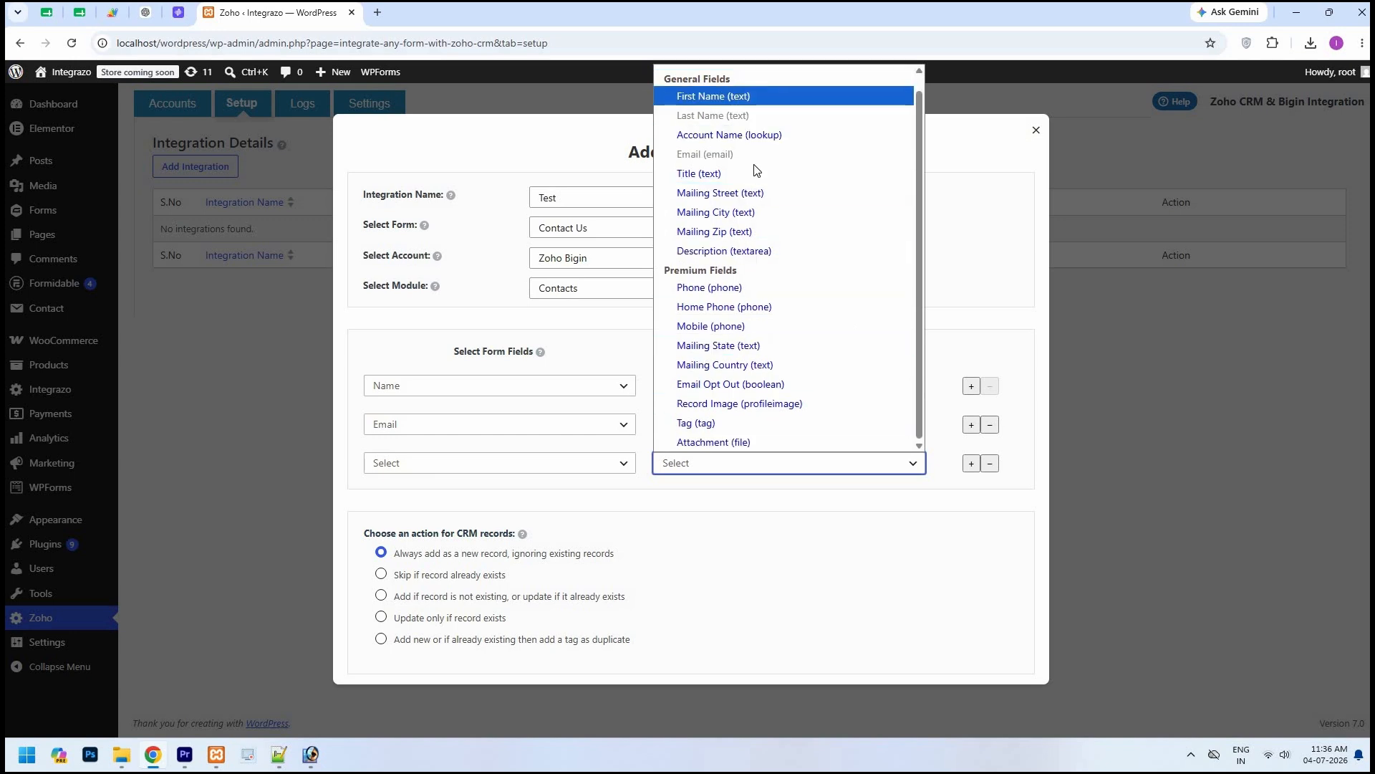
{"action": "key", "text": "Down"}
{"action": "key", "text": "Down"}
{"action": "key", "text": "Down"}
{"action": "key", "text": "Down"}
{"action": "key", "text": "Down"}
{"action": "key", "text": "Down"}
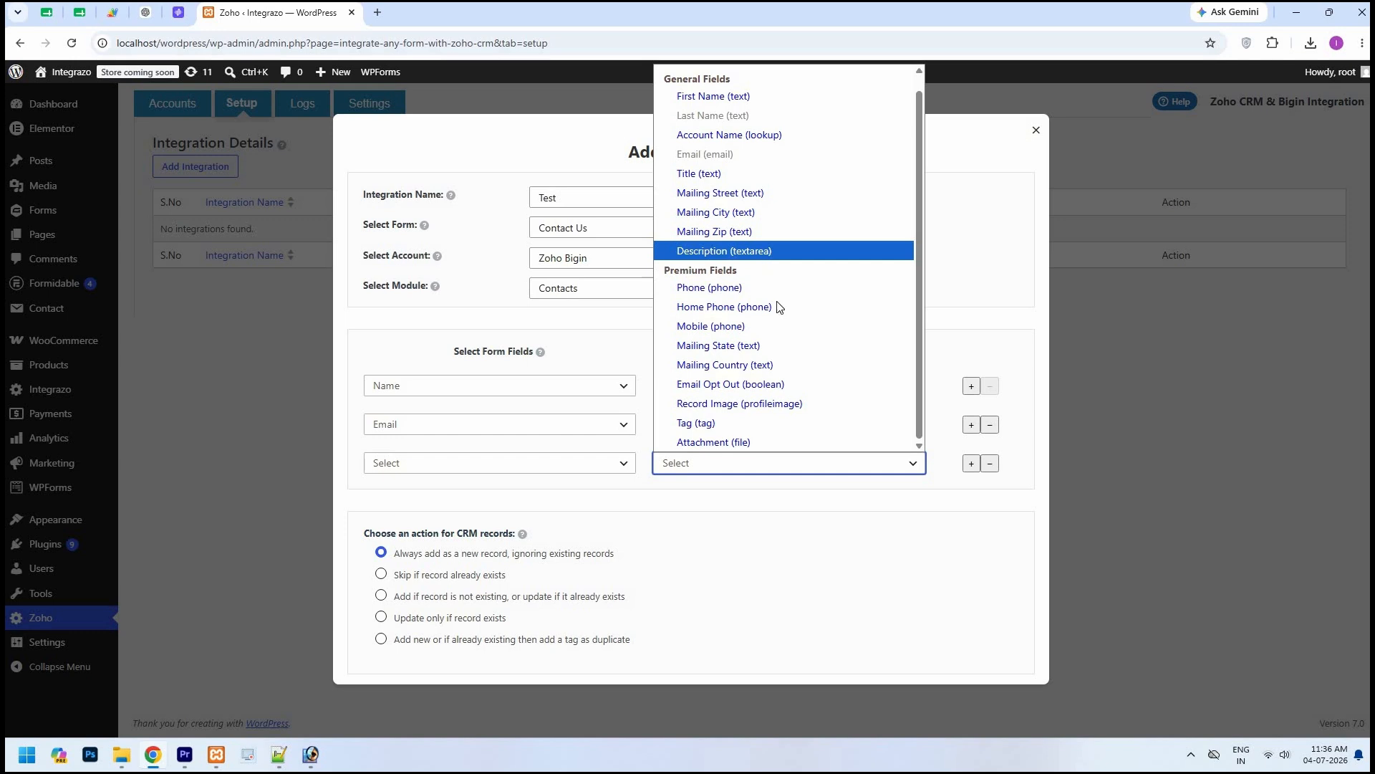
{"action": "key", "text": "Down"}
{"action": "key", "text": "Down"}
{"action": "key", "text": "Down"}
{"action": "key", "text": "Down"}
{"action": "key", "text": "Down"}
{"action": "key", "text": "Down"}
{"action": "key", "text": "Down"}
{"action": "key", "text": "Down"}
{"action": "key", "text": "Down"}
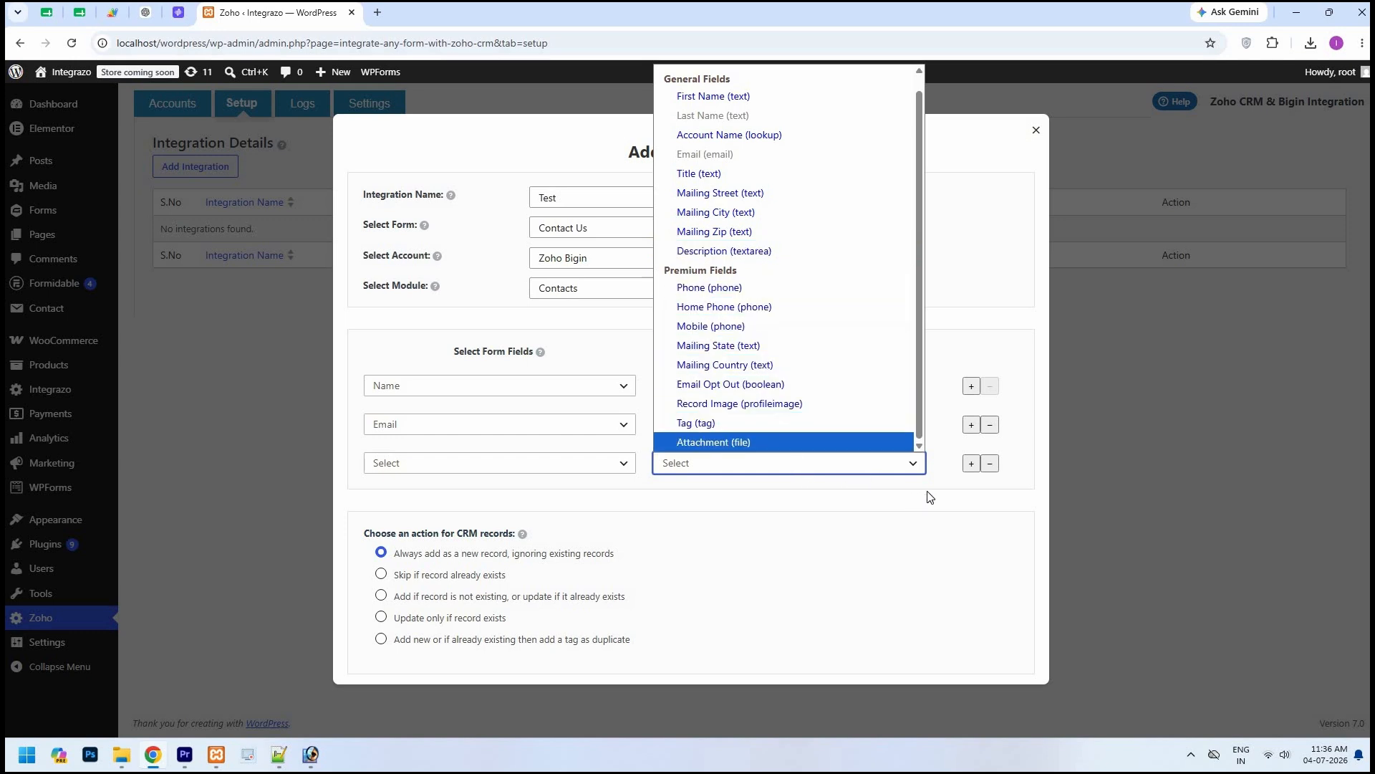
{"action": "left_click", "coordinate": [960, 481]}
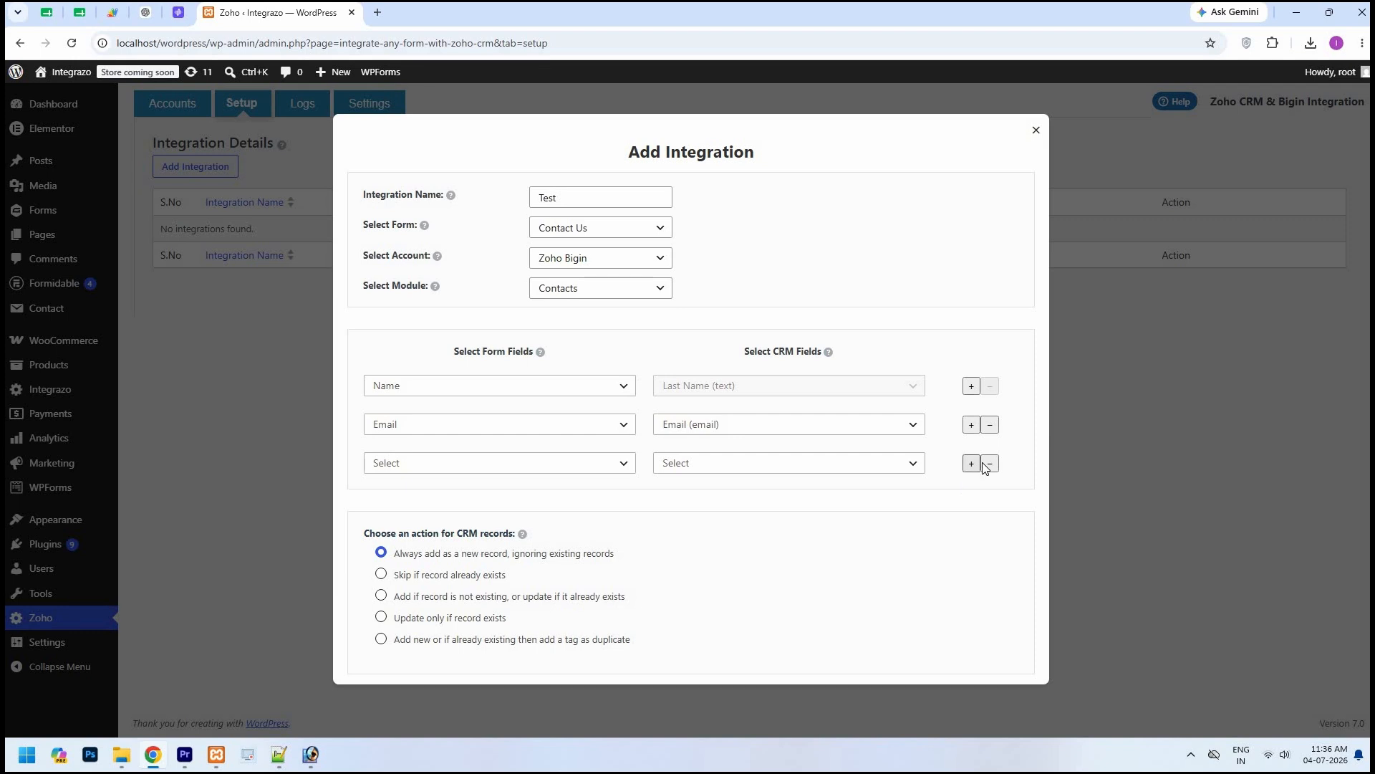
{"action": "left_click", "coordinate": [987, 464]}
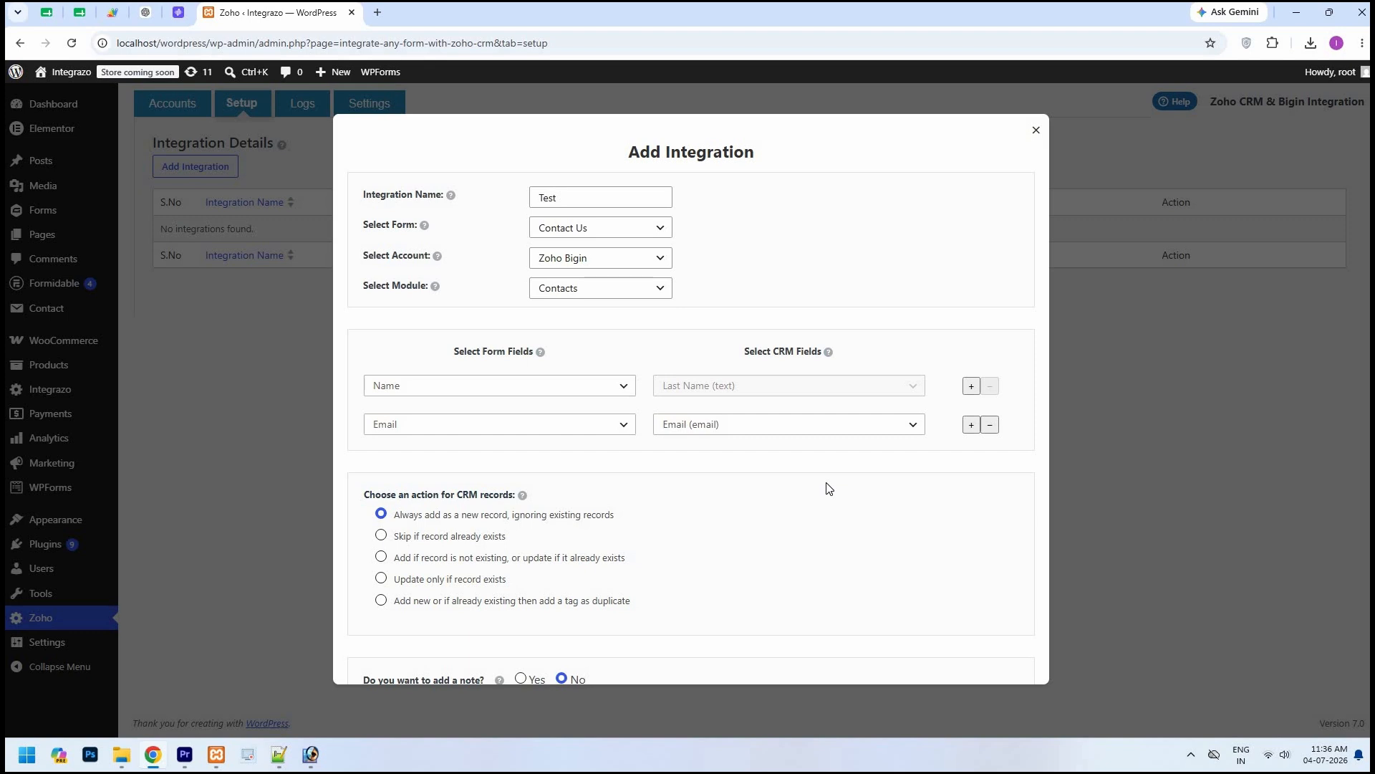
Step: Set the CRM record action to always add a new record, and choose No for adding a note
{"action": "scroll", "coordinate": [585, 432], "scroll_direction": "down", "scroll_amount": 2}
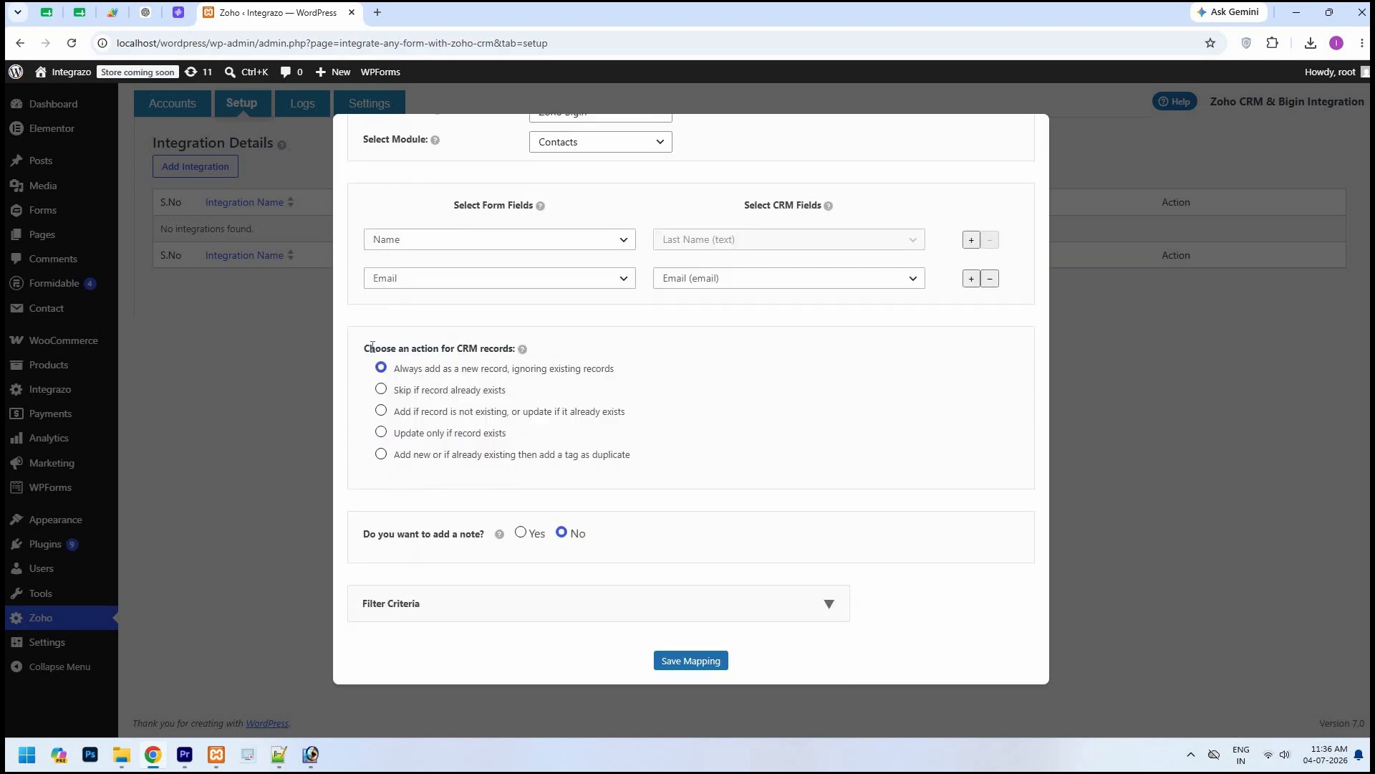
{"action": "left_click", "coordinate": [382, 369]}
{"action": "left_click", "coordinate": [521, 534]}
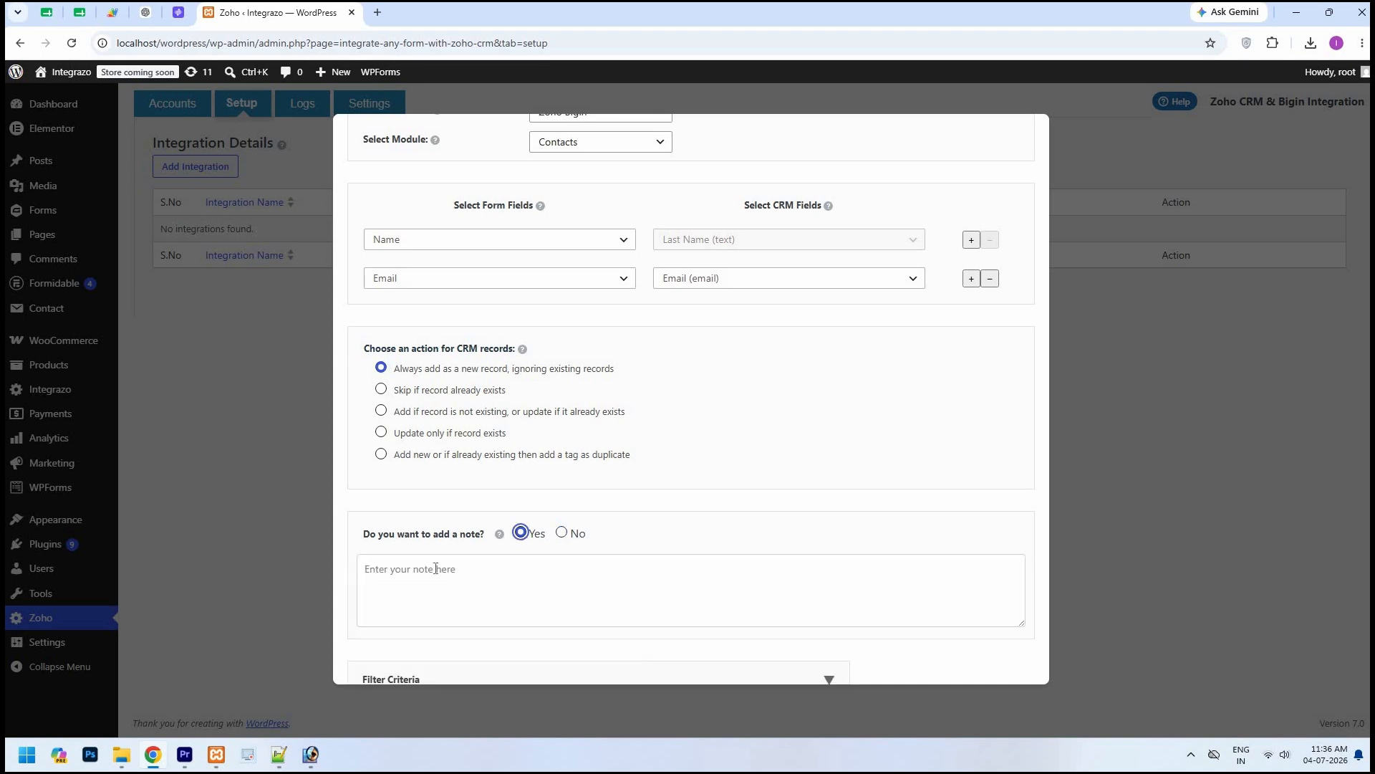
{"action": "left_click", "coordinate": [563, 535]}
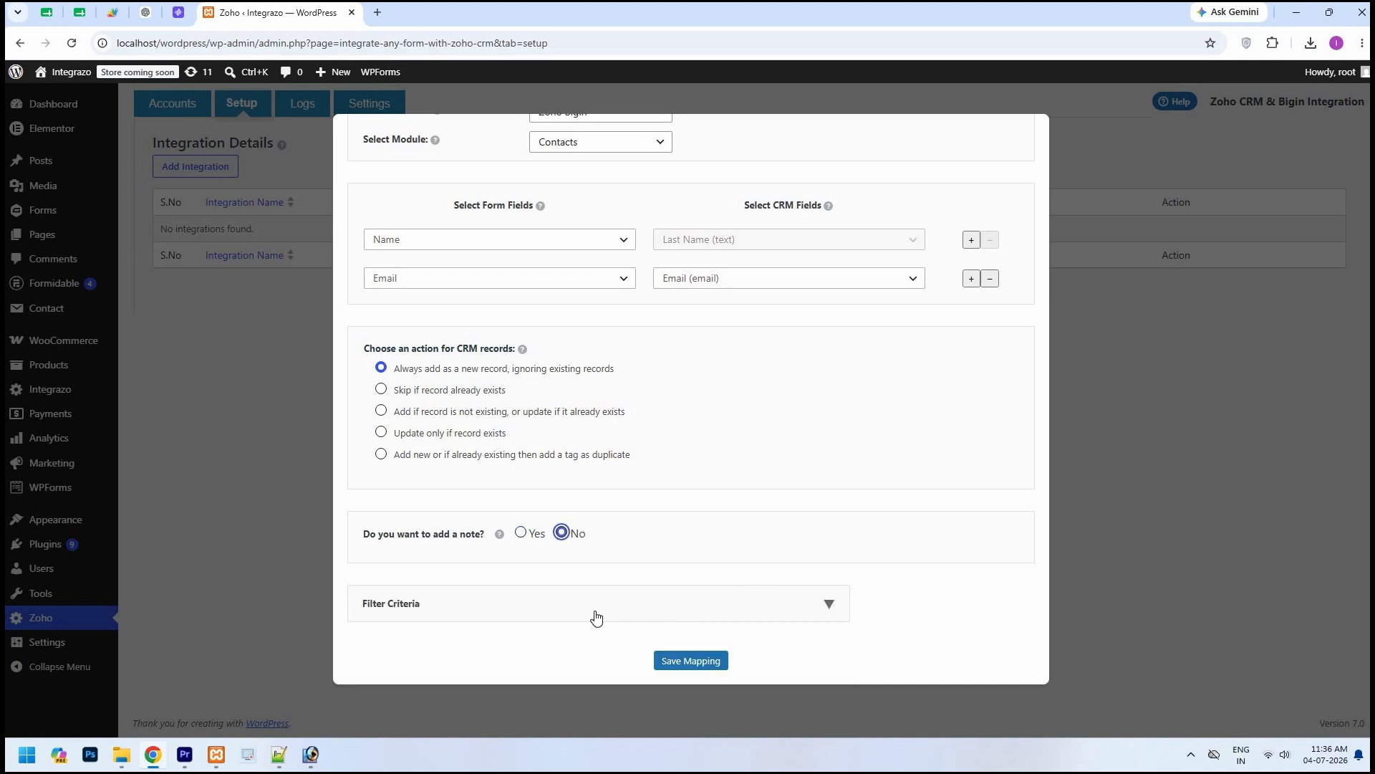
Step: Check the Filter Criteria options without setting any, and save the mapping
{"action": "left_click", "coordinate": [828, 605]}
{"action": "scroll", "coordinate": [430, 595], "scroll_direction": "down", "scroll_amount": 2}
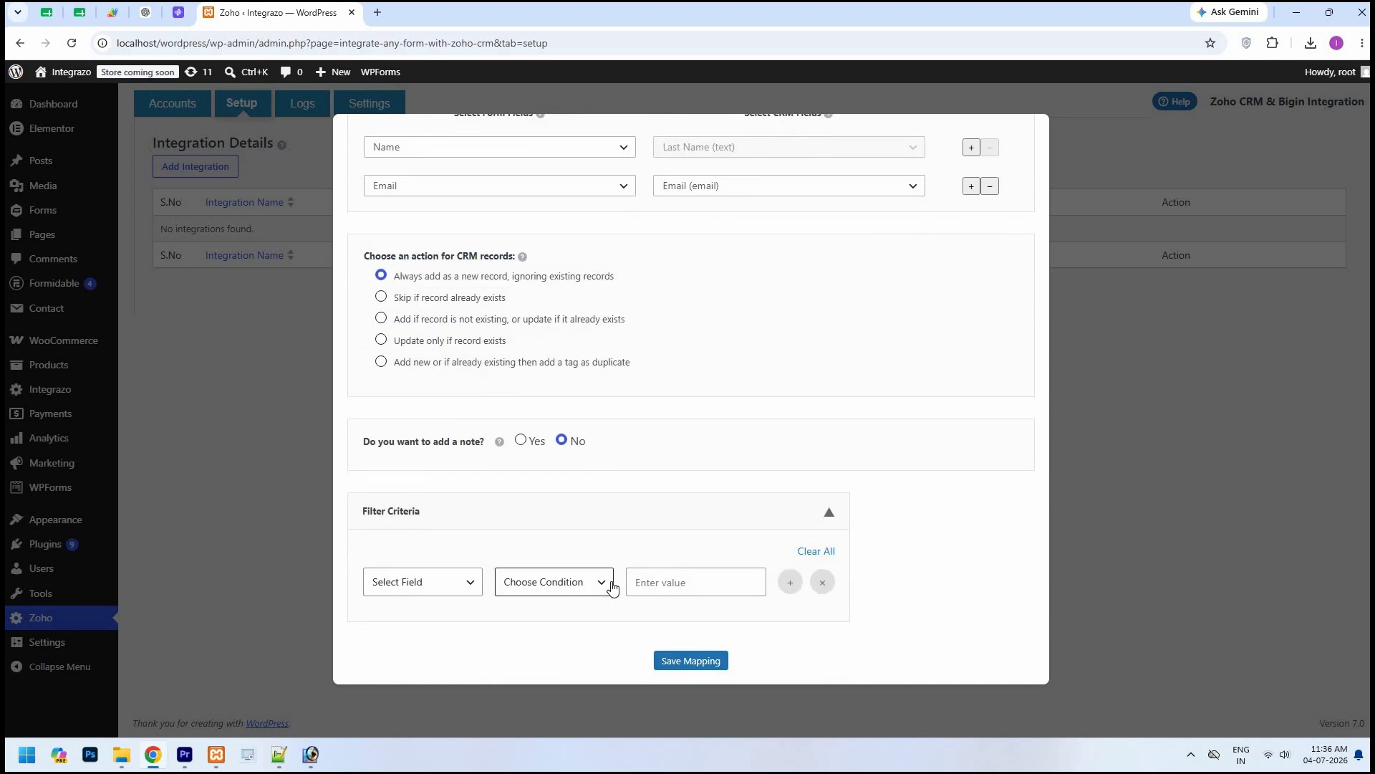
{"action": "left_click", "coordinate": [829, 513]}
{"action": "left_click", "coordinate": [693, 660]}
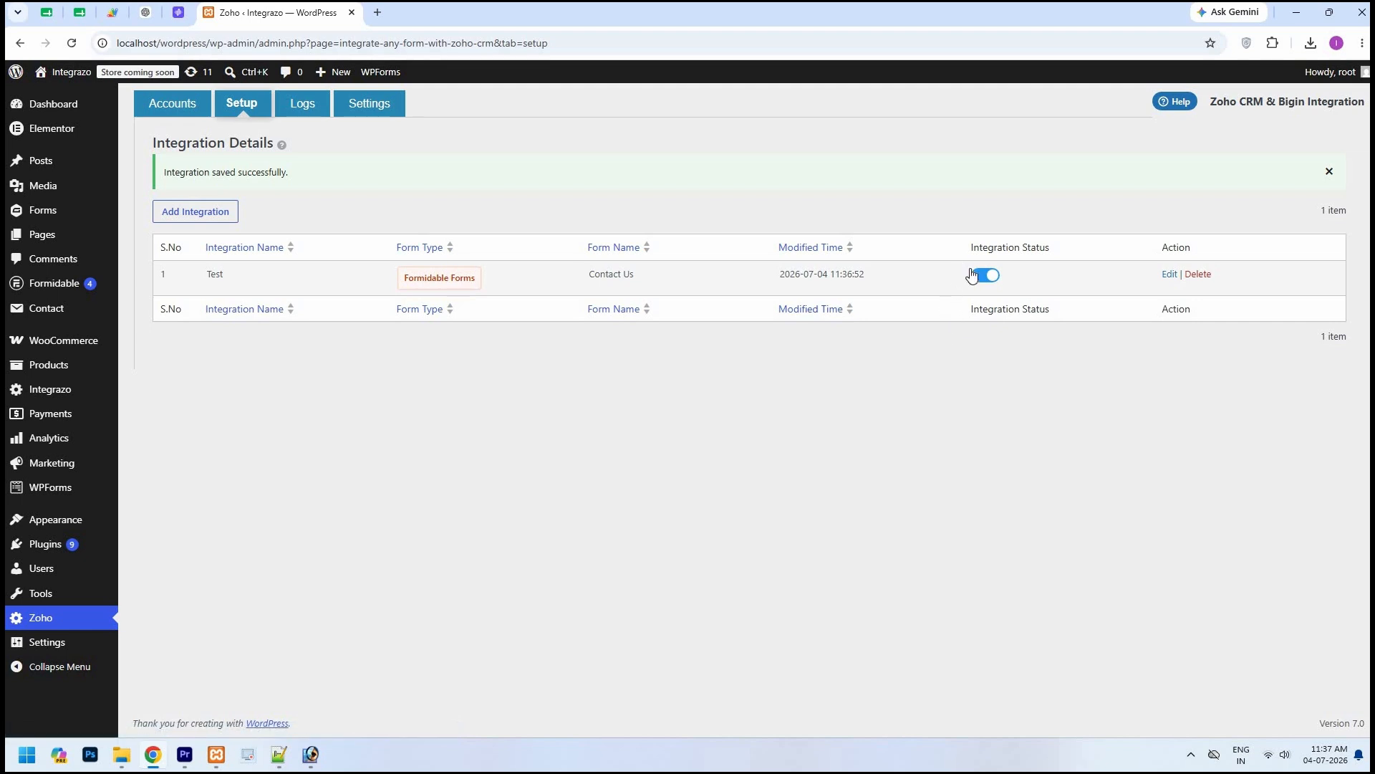
Step: Switch the Test integration's status off and back on, and open the integration logs
{"action": "left_click", "coordinate": [997, 278]}
{"action": "left_click", "coordinate": [998, 278]}
{"action": "left_click", "coordinate": [314, 119]}
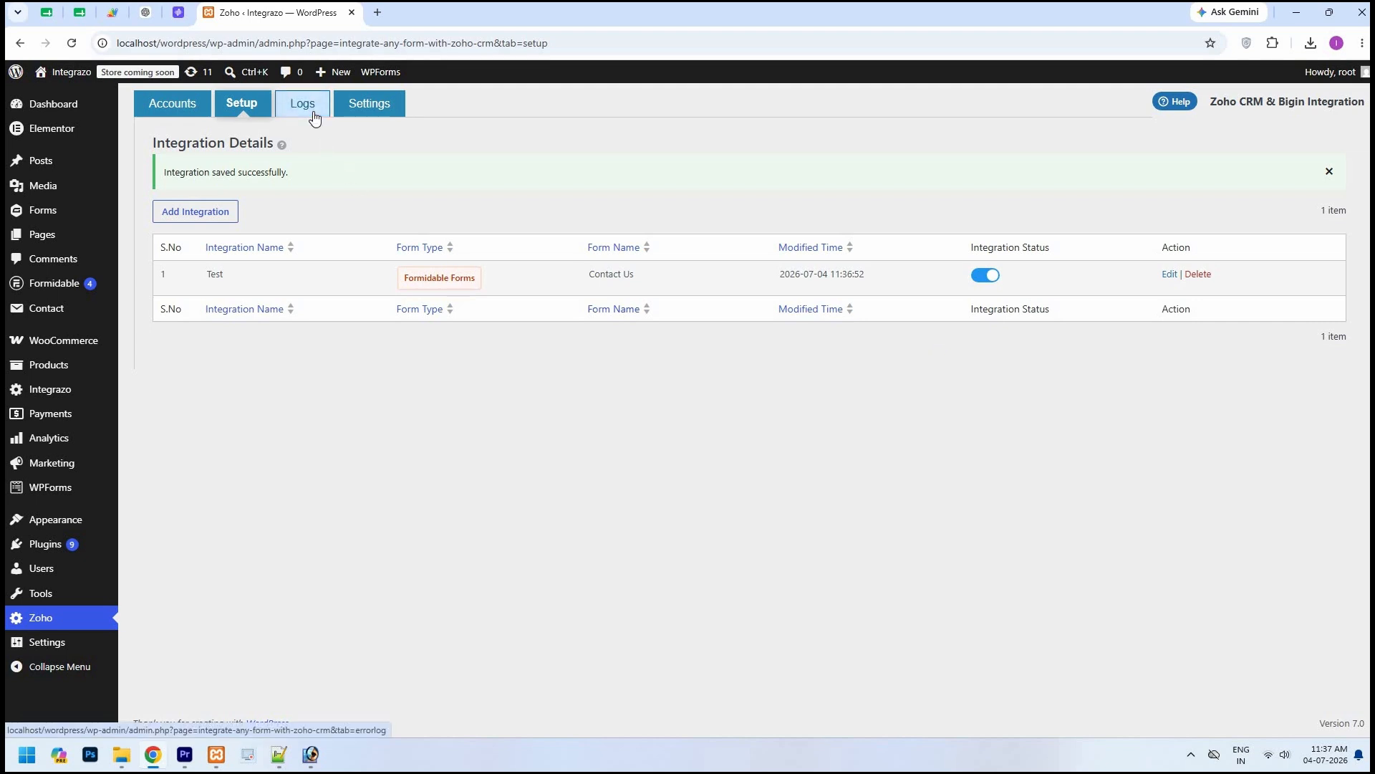